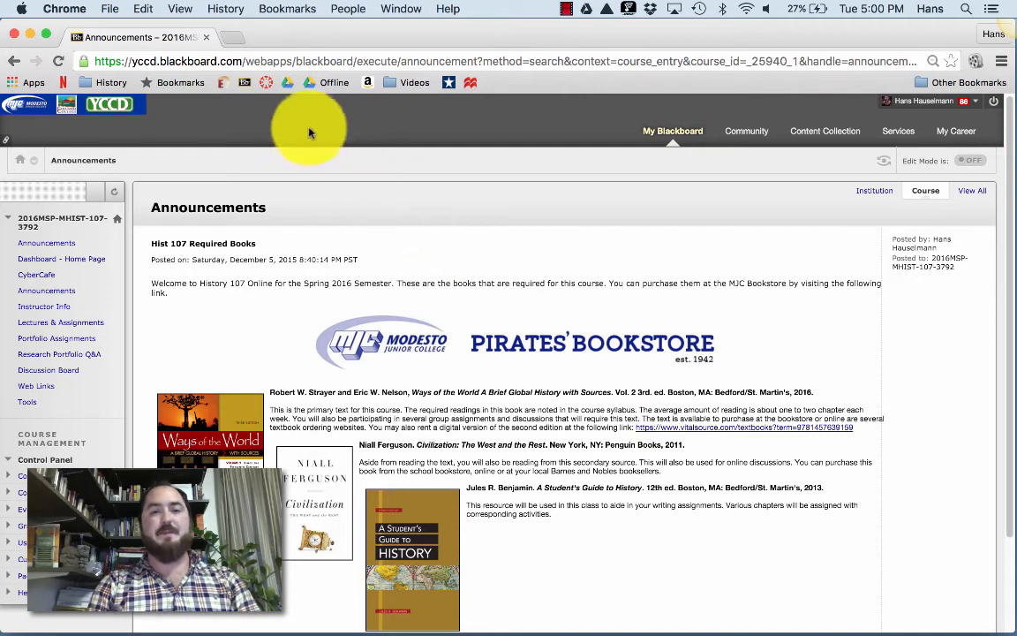
Open drive.google.com in a new tab and choose to add a different Google account.
click(233, 38)
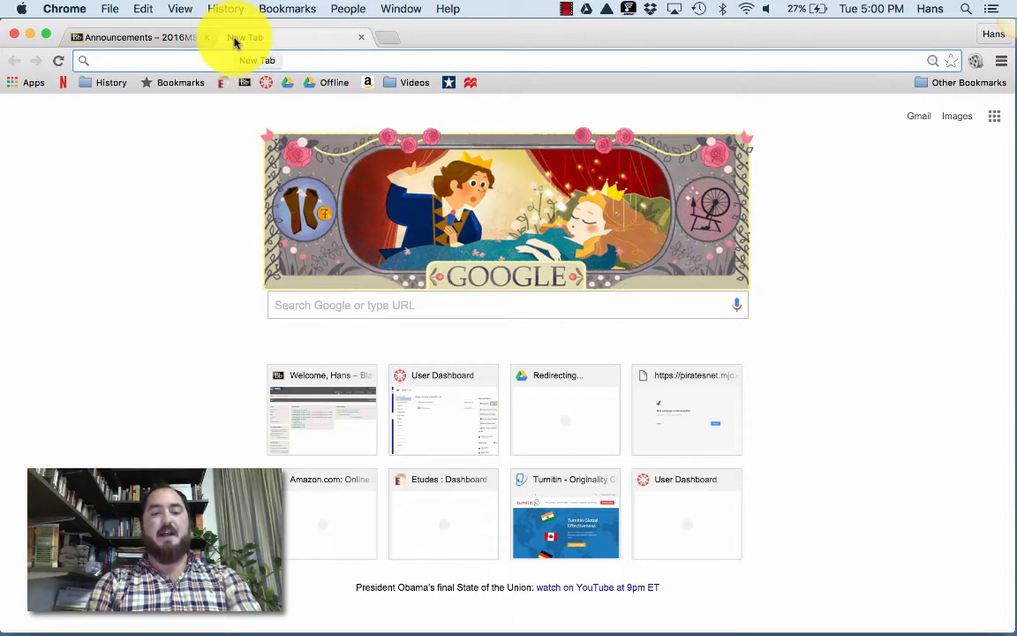
text(drive)
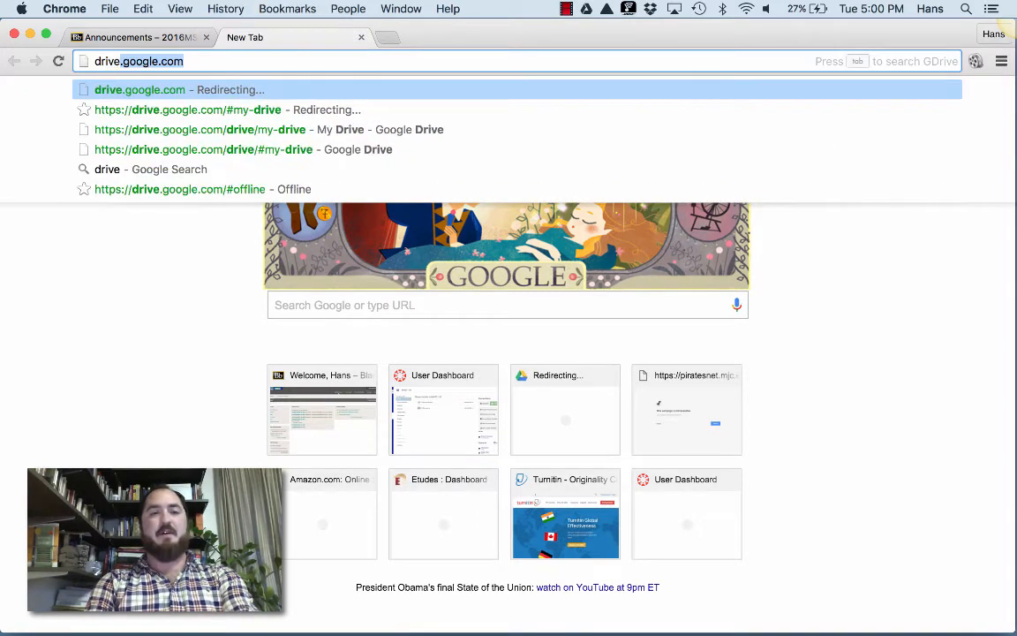
text(.google)
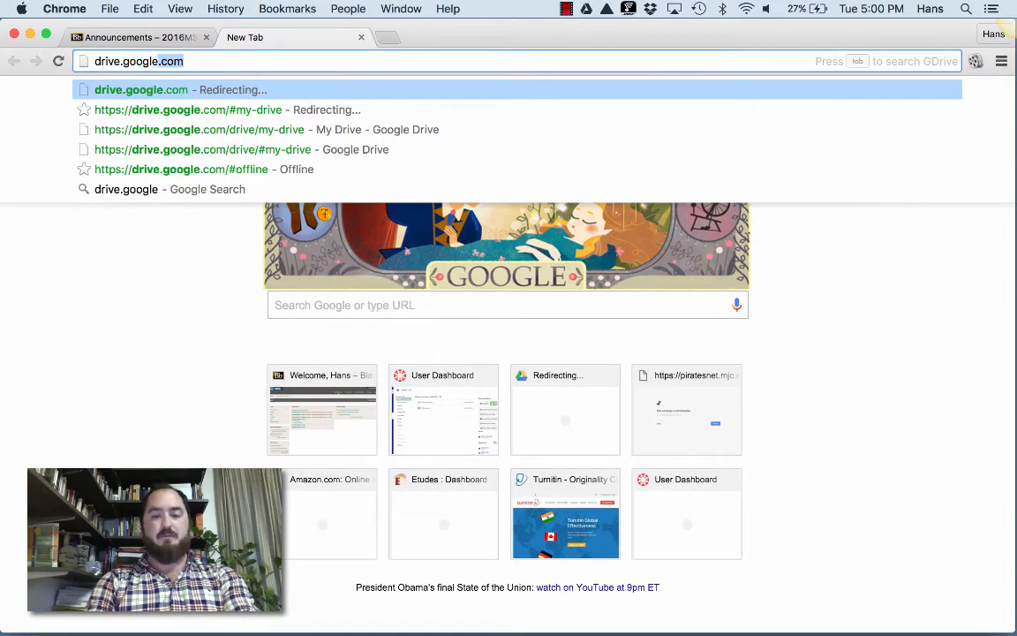
text(.com)
key(Return)
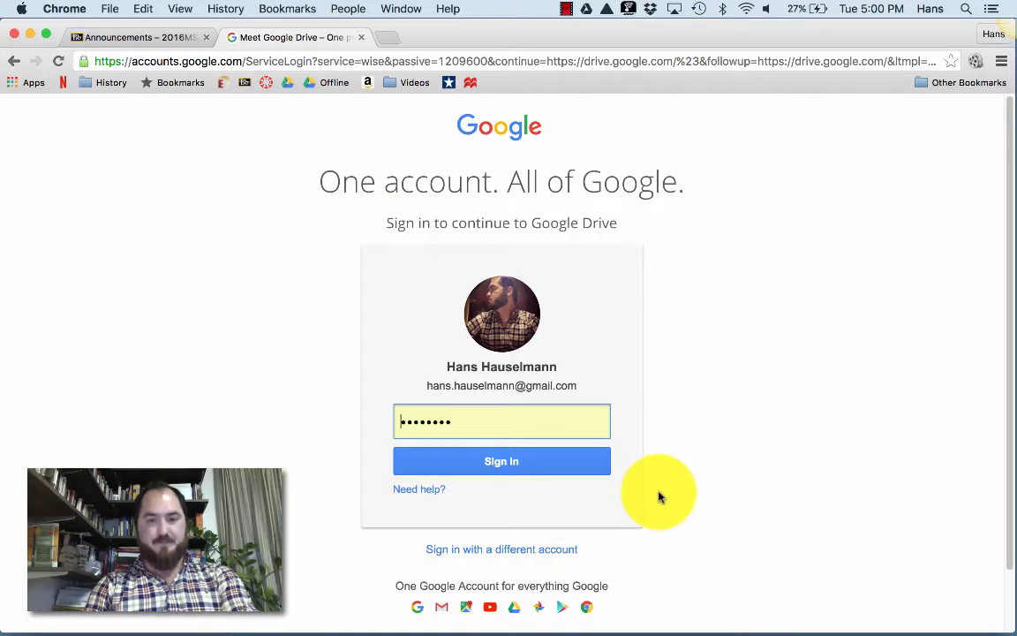
click(532, 550)
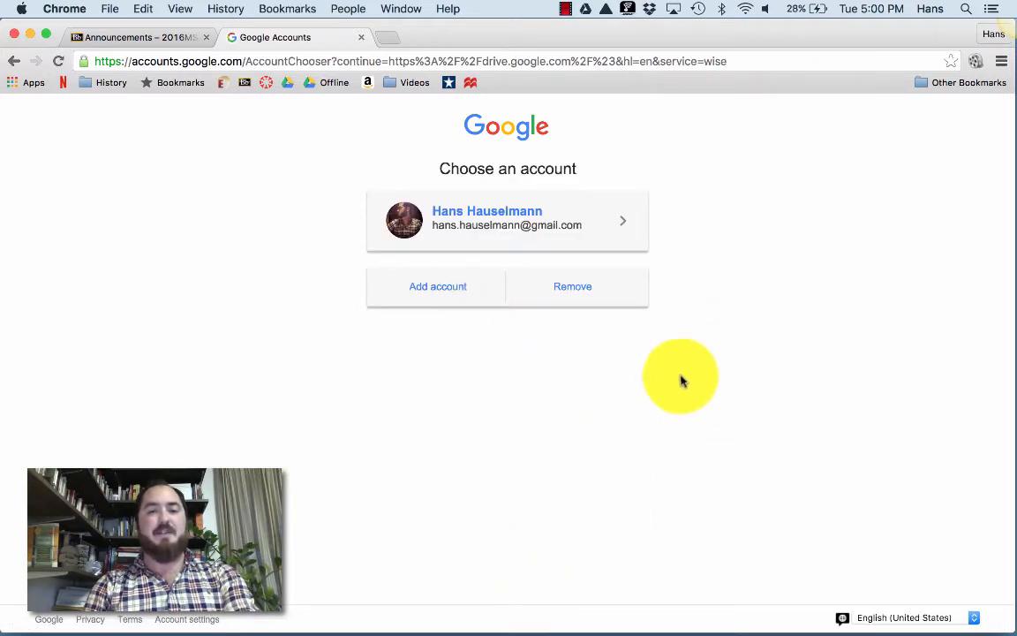
click(459, 293)
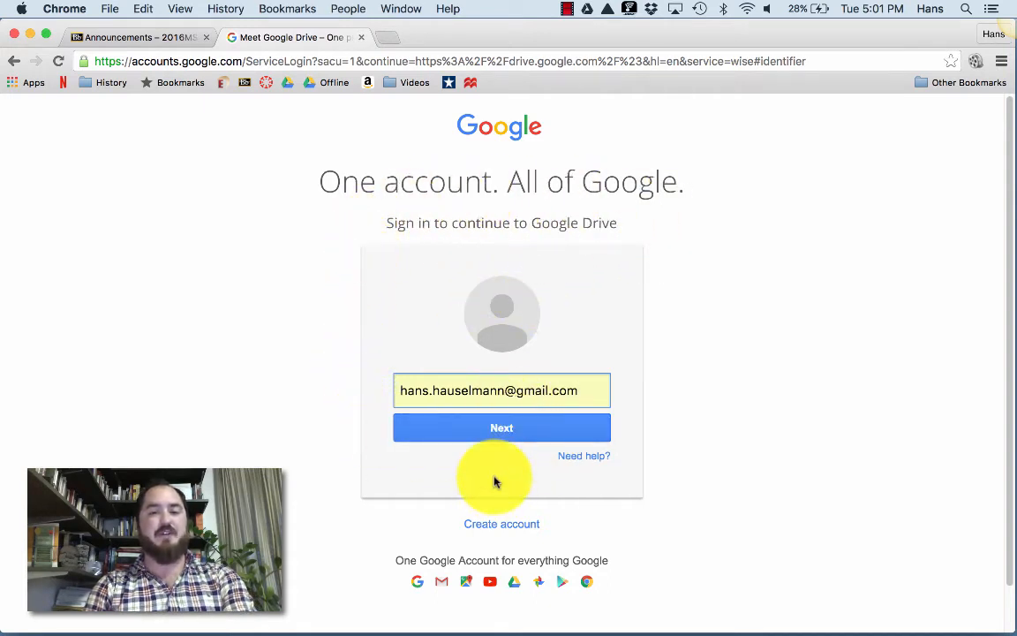
Start a new Google account, enter a first and last name, then clear both fields.
click(498, 525)
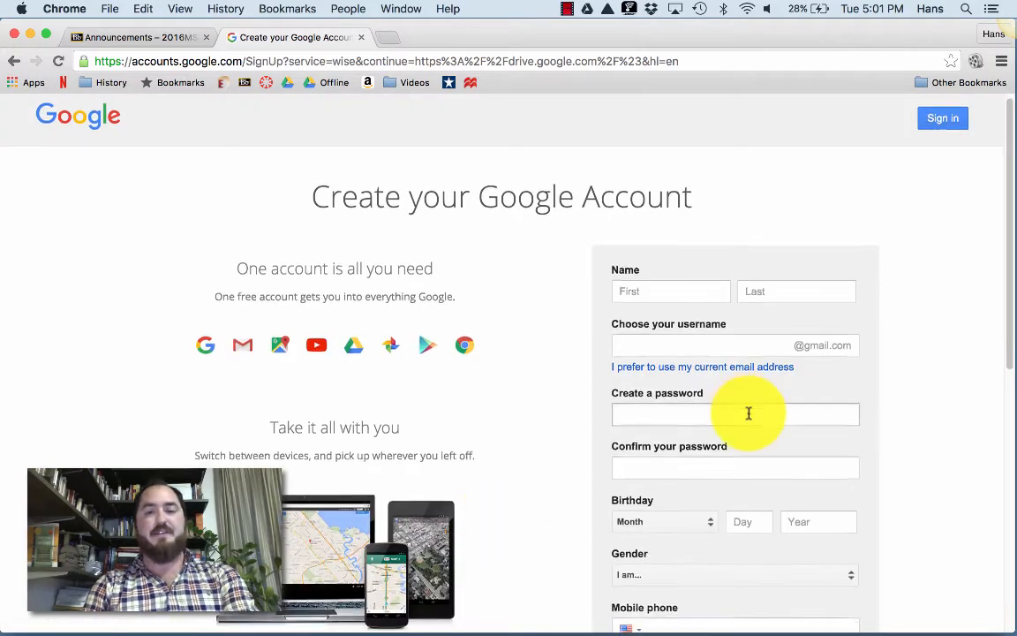
scroll(747, 413, down, 3)
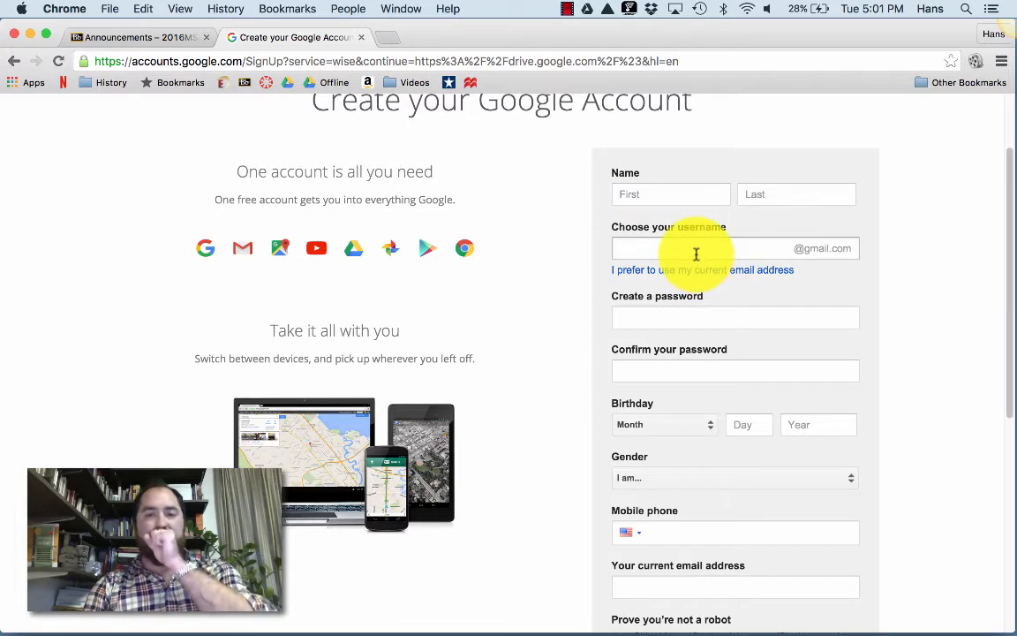
click(668, 198)
key(Tab)
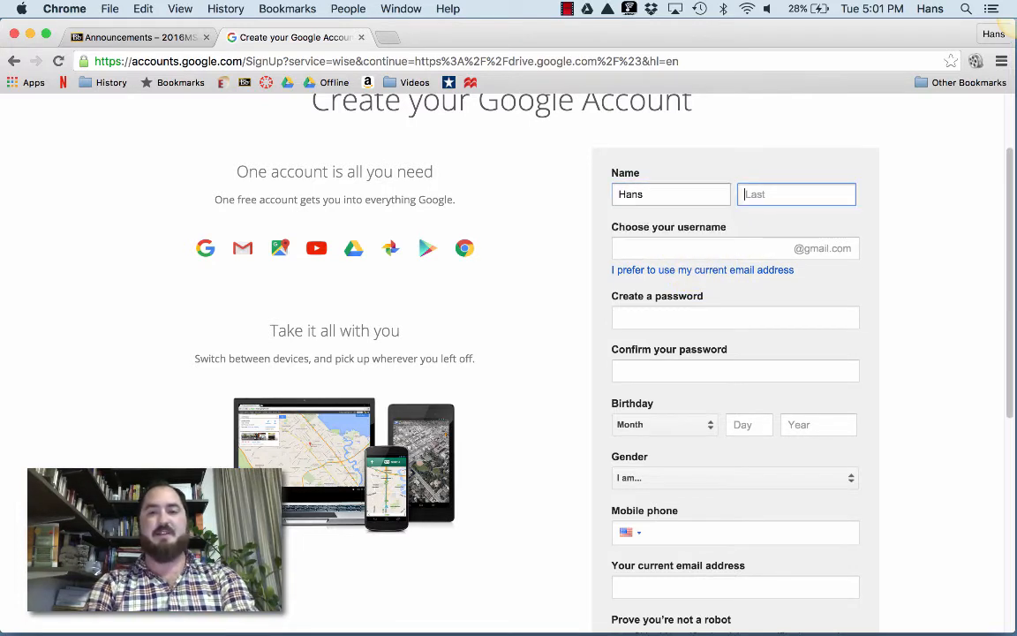
key(Tab)
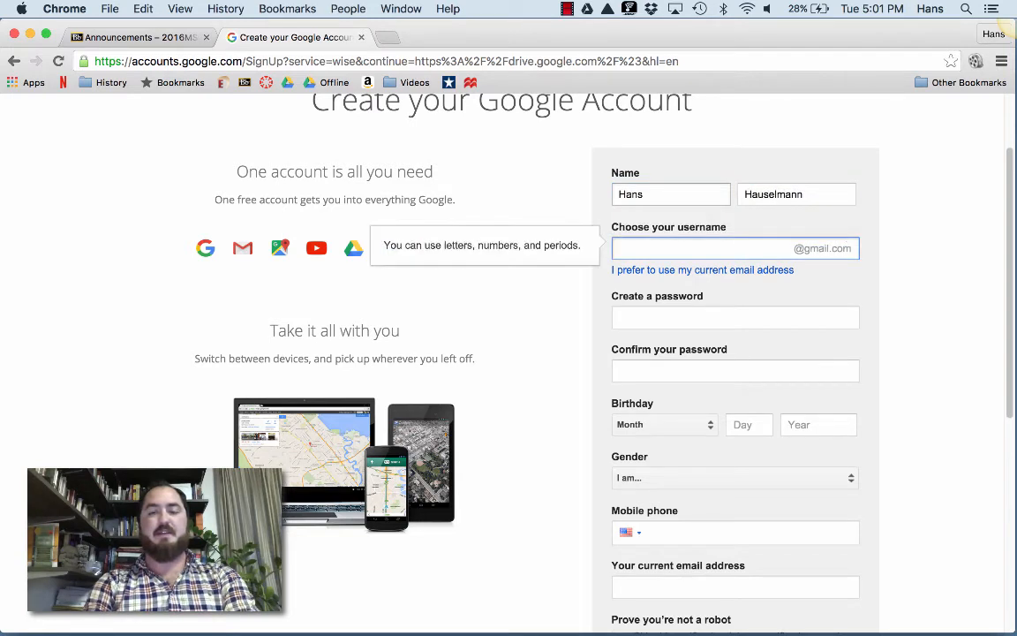
drag(799, 193, 739, 191)
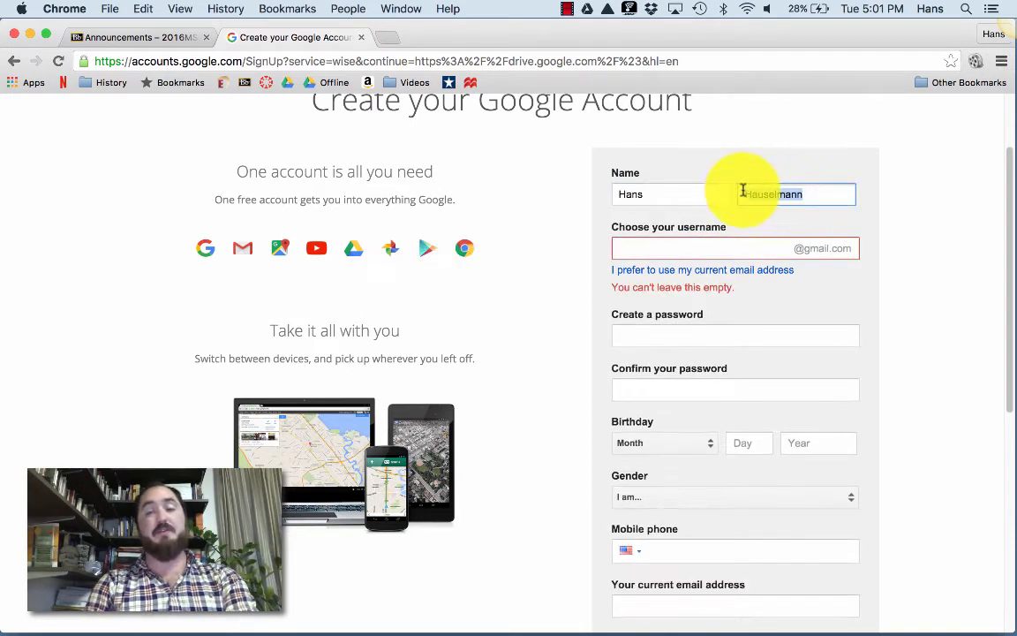
key(BackSpace)
drag(648, 196, 600, 195)
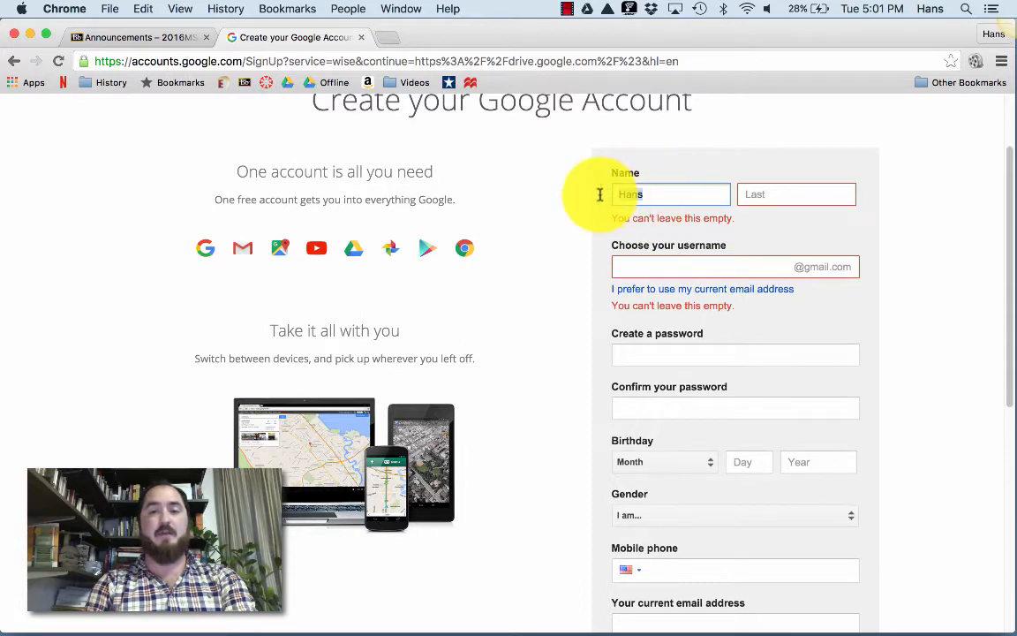
key(BackSpace)
click(563, 311)
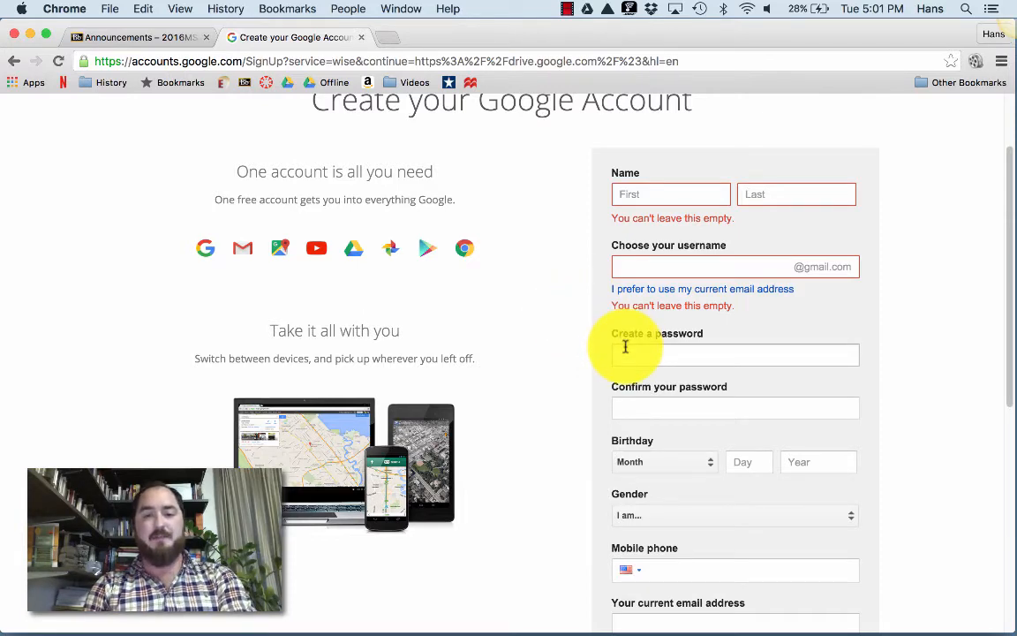
Submit the empty sign-up form so the required-field errors appear.
scroll(622, 452, down, 3)
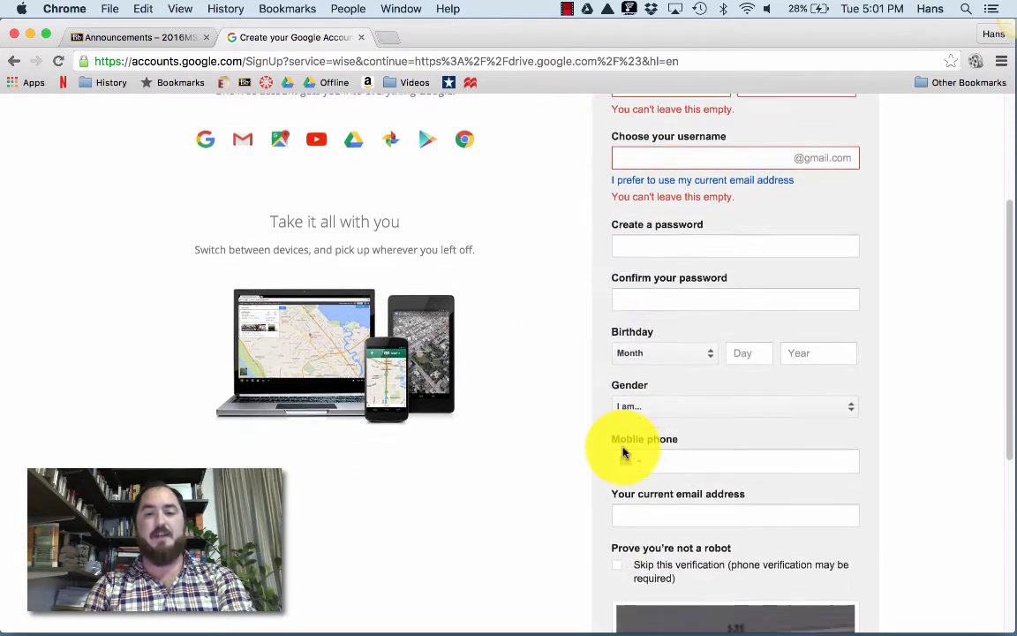
scroll(636, 437, down, 3)
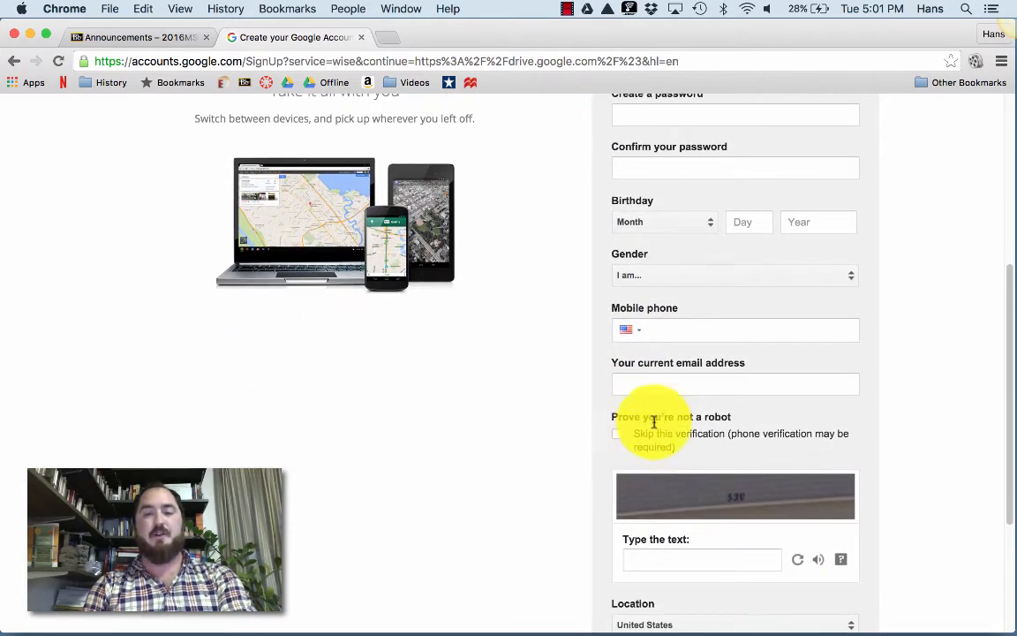
scroll(653, 422, down, 3)
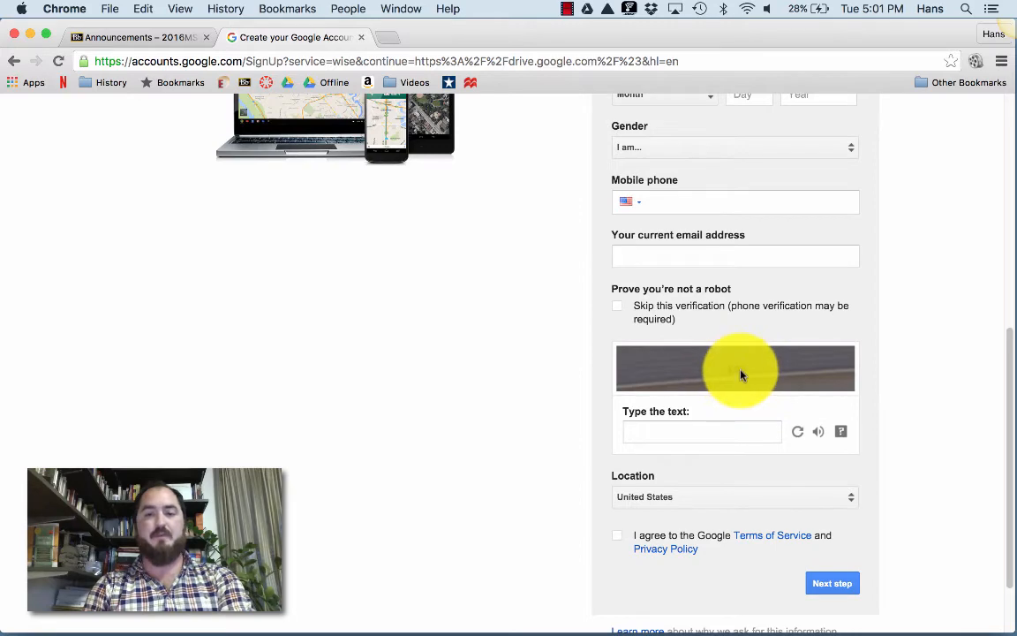
scroll(802, 413, down, 1)
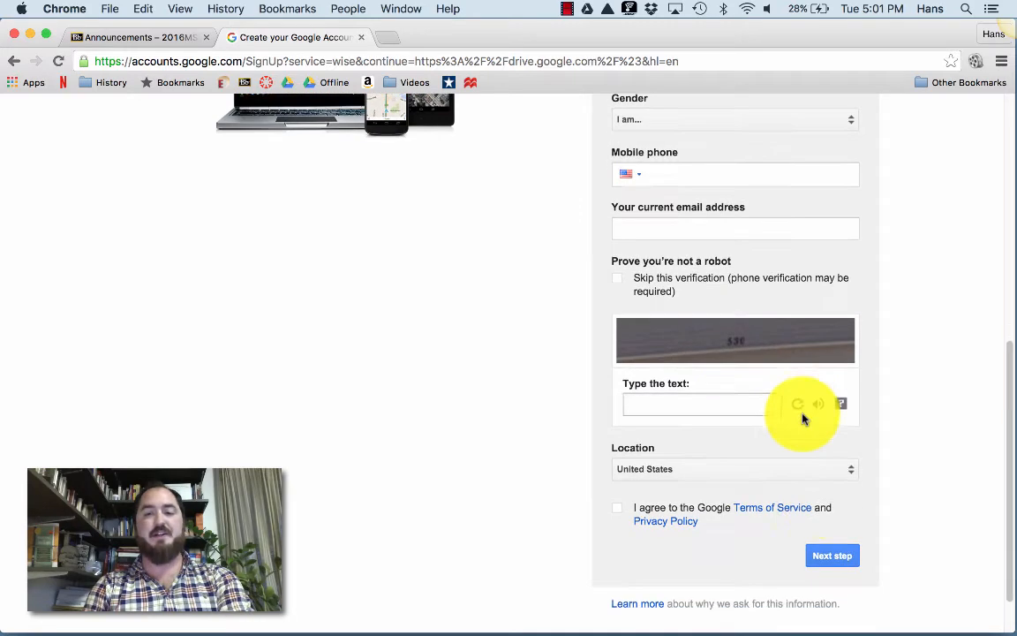
click(828, 557)
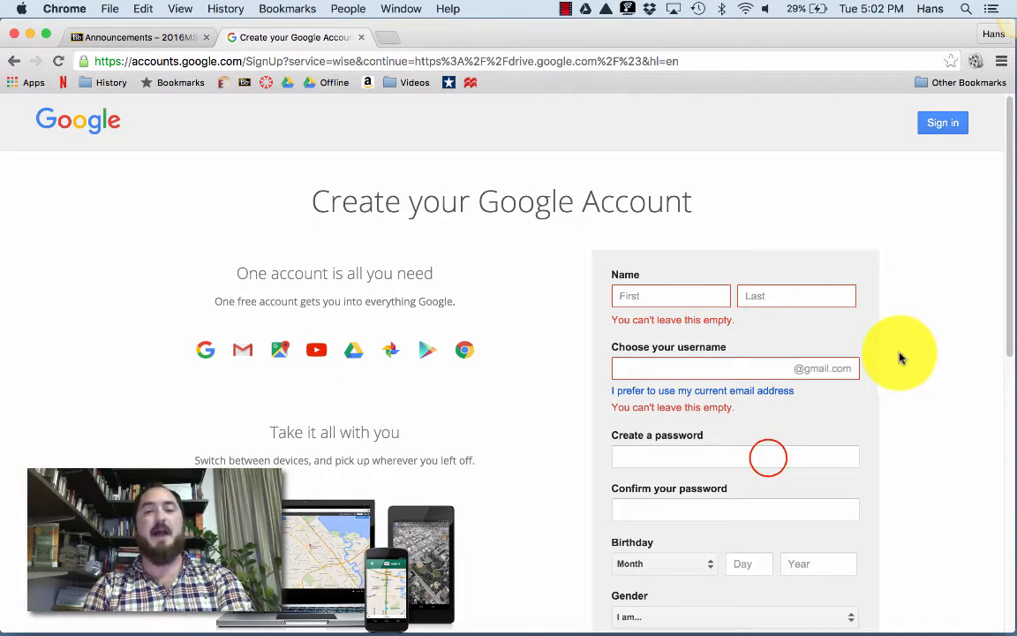
Abandon the sign-up and sign in to the existing account to reach My Drive.
click(767, 455)
click(904, 367)
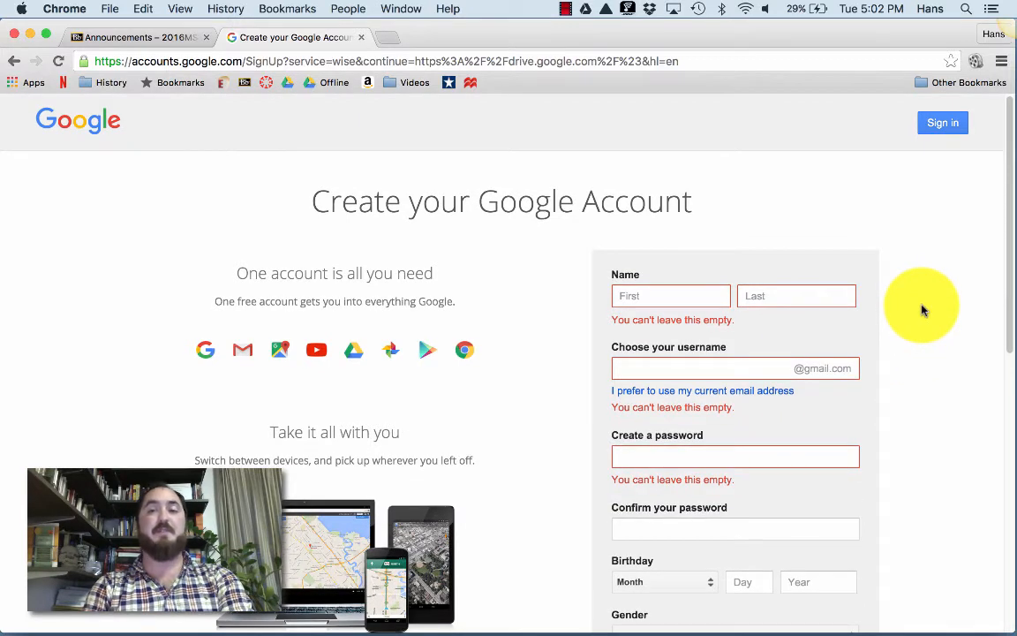
click(939, 124)
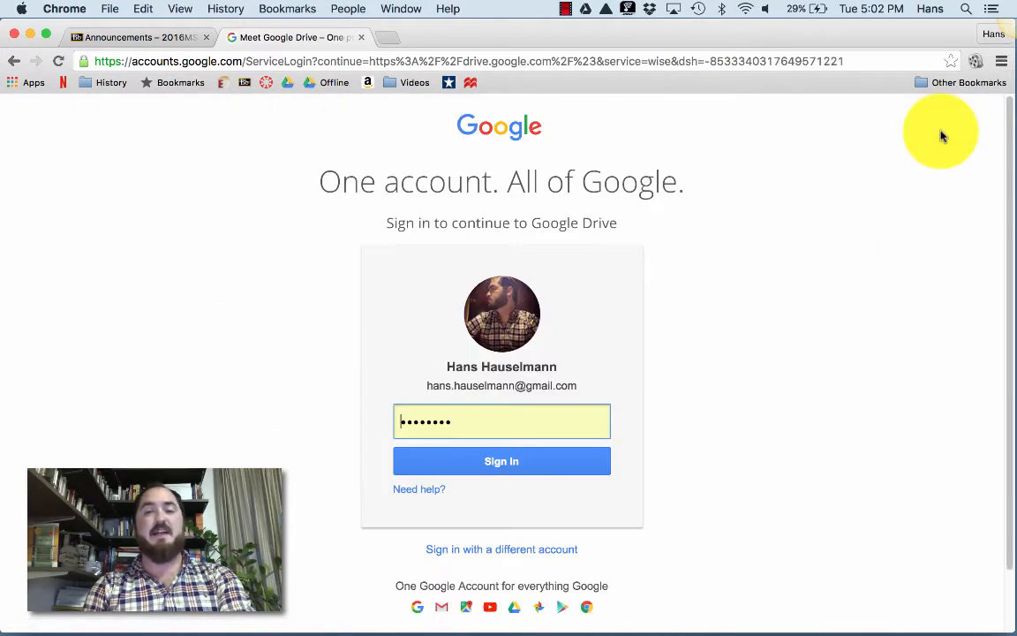
click(500, 464)
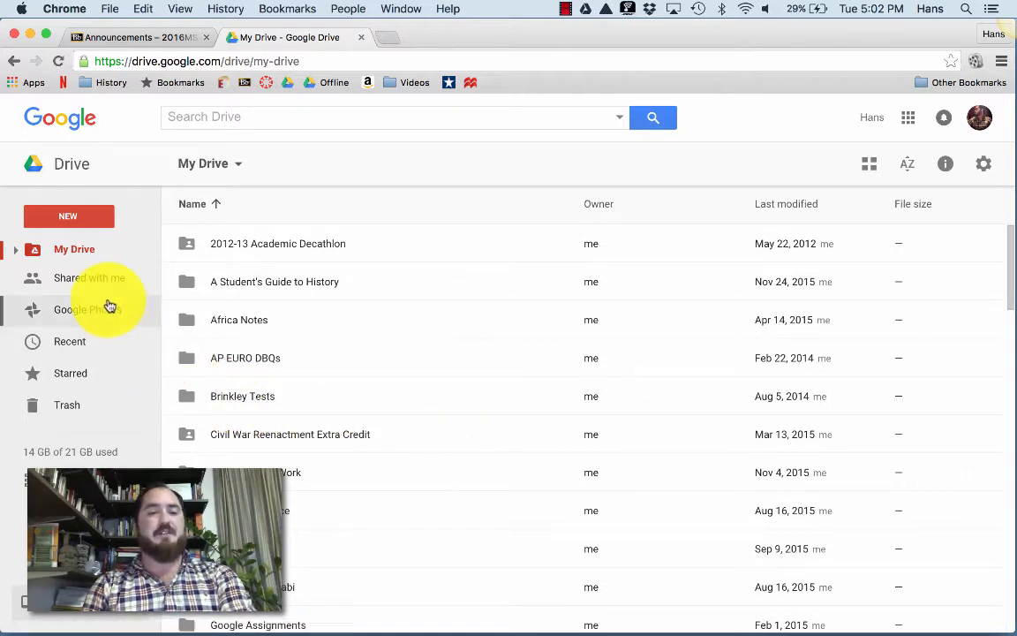
click(76, 221)
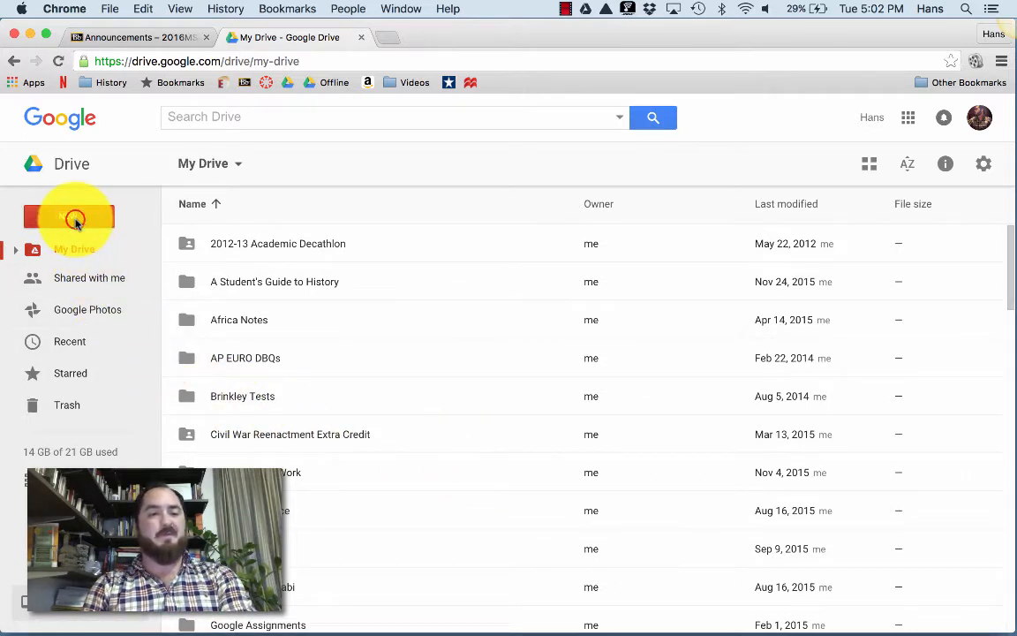
Create a folder named 'Hist 107 SP16 Assignments' in My Drive.
click(76, 222)
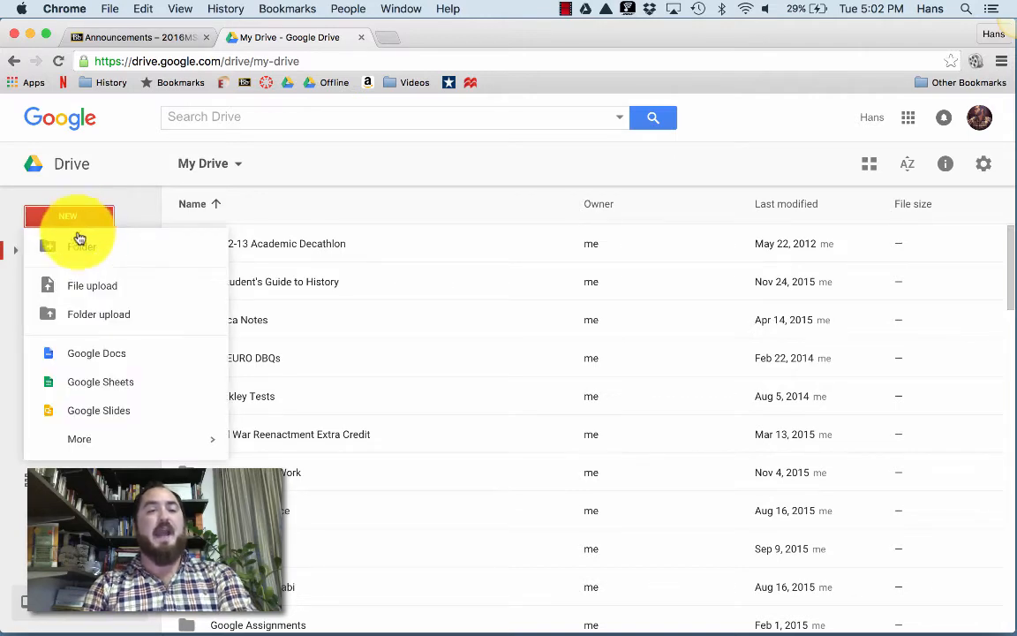
click(89, 256)
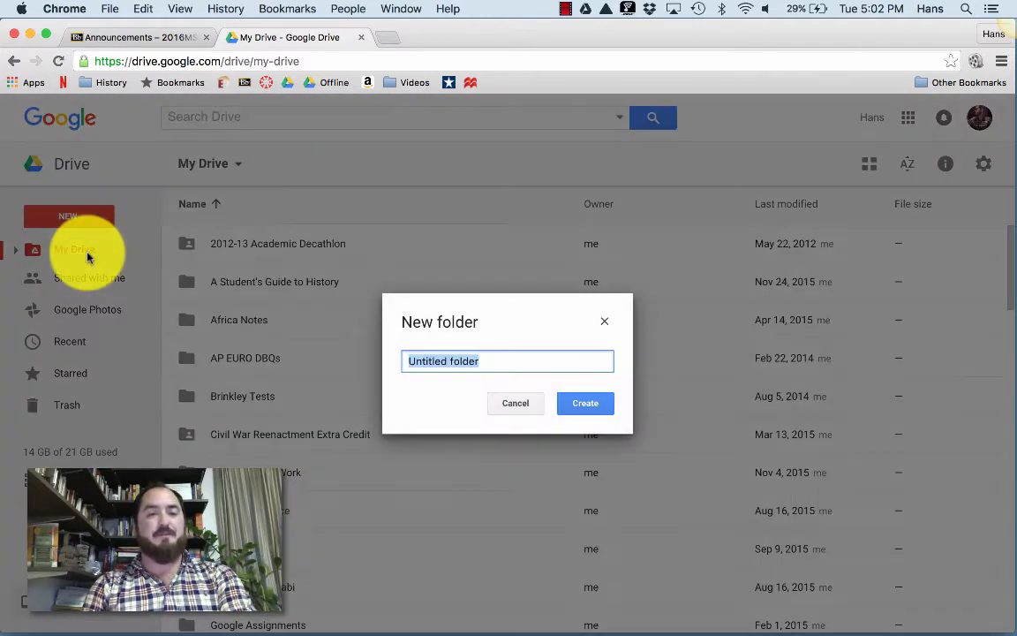
click(498, 362)
text(His)
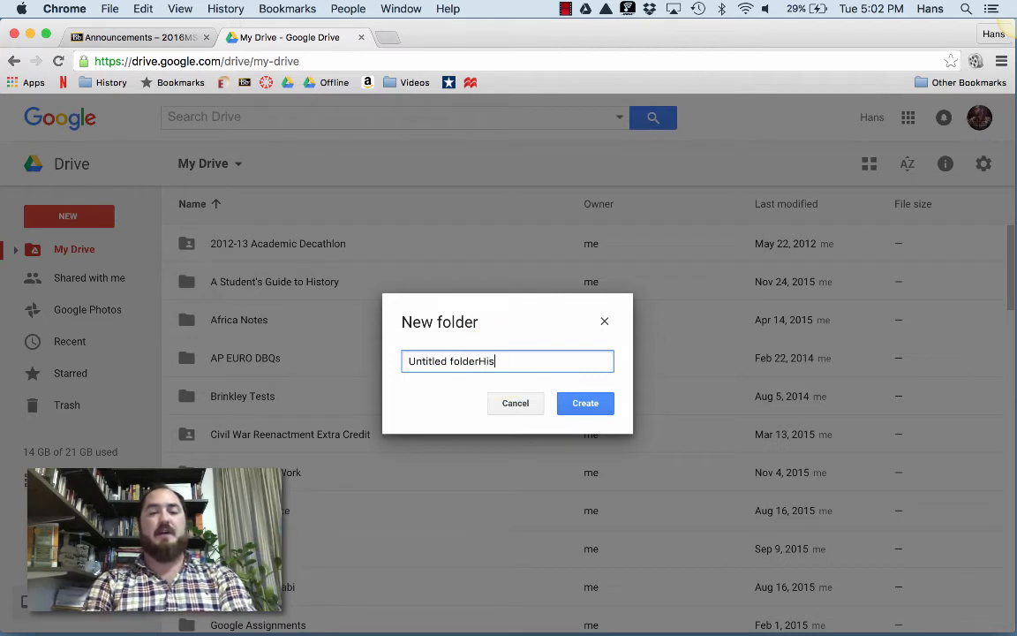
key(super+a)
text(Hist 10)
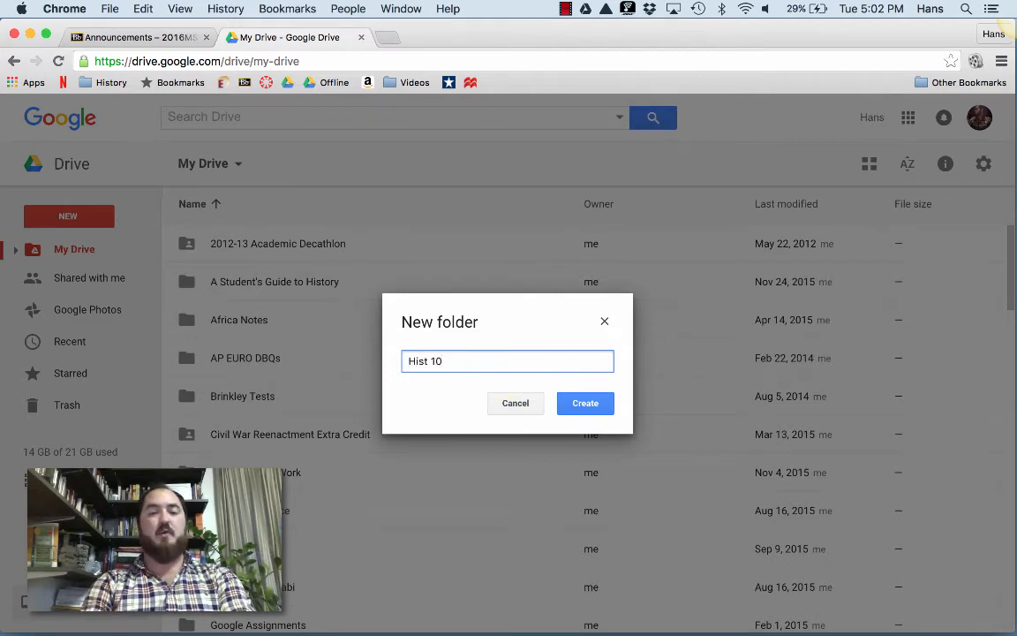
text(7)
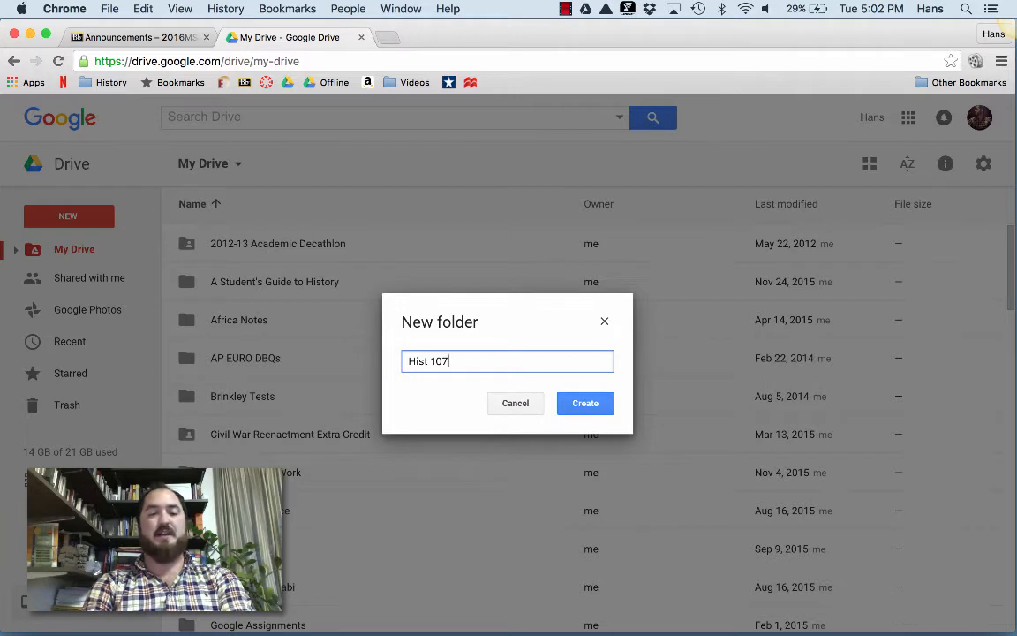
text( Assignments)
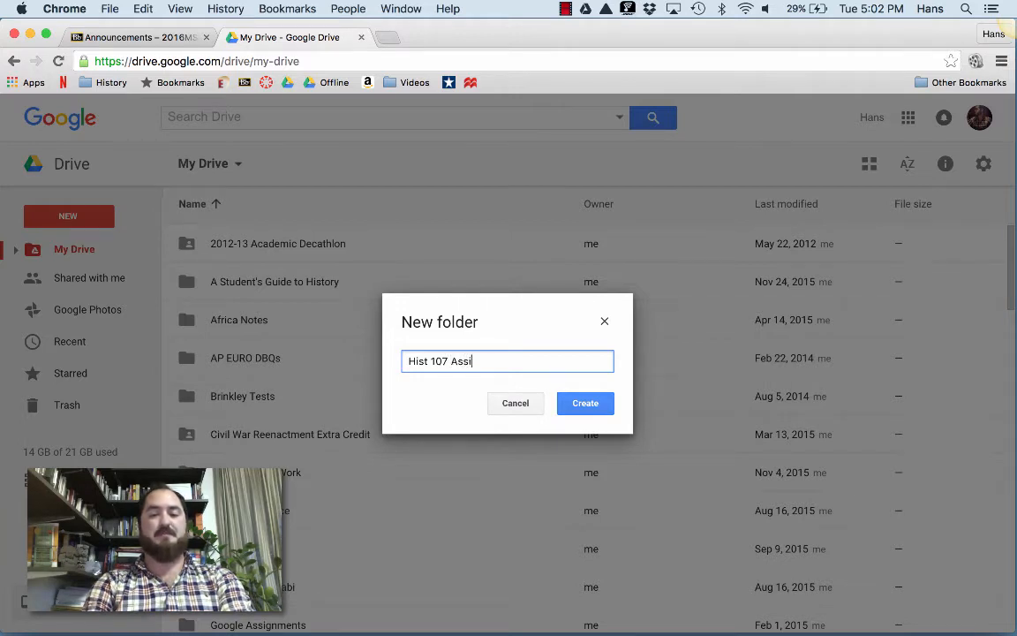
key(Left)
key(Left)
key(Left)
key(Left)
key(Left)
key(Left)
key(Left)
key(Left)
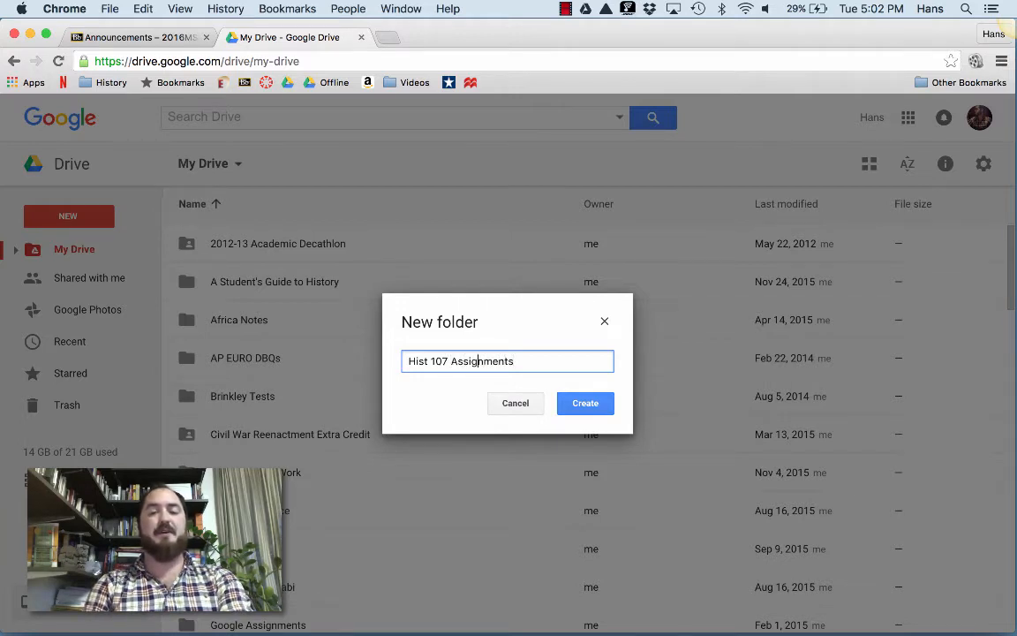
text(SP16)
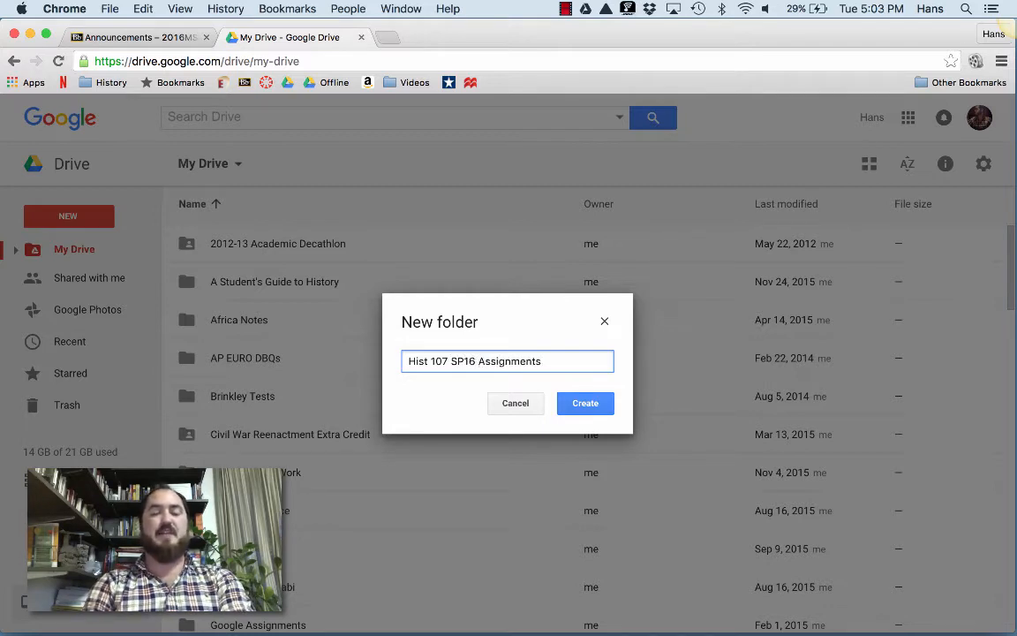
click(590, 405)
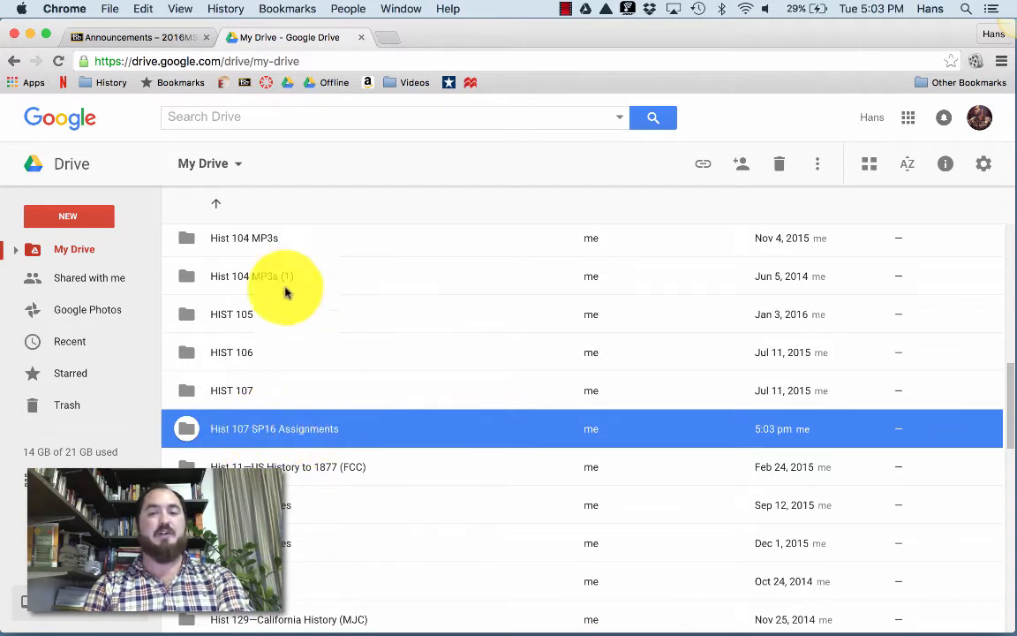
Open the 'Hist 107 SP16 Assignments' folder from My Drive.
scroll(325, 454, down, 4)
scroll(325, 454, up, 2)
scroll(325, 454, up, 3)
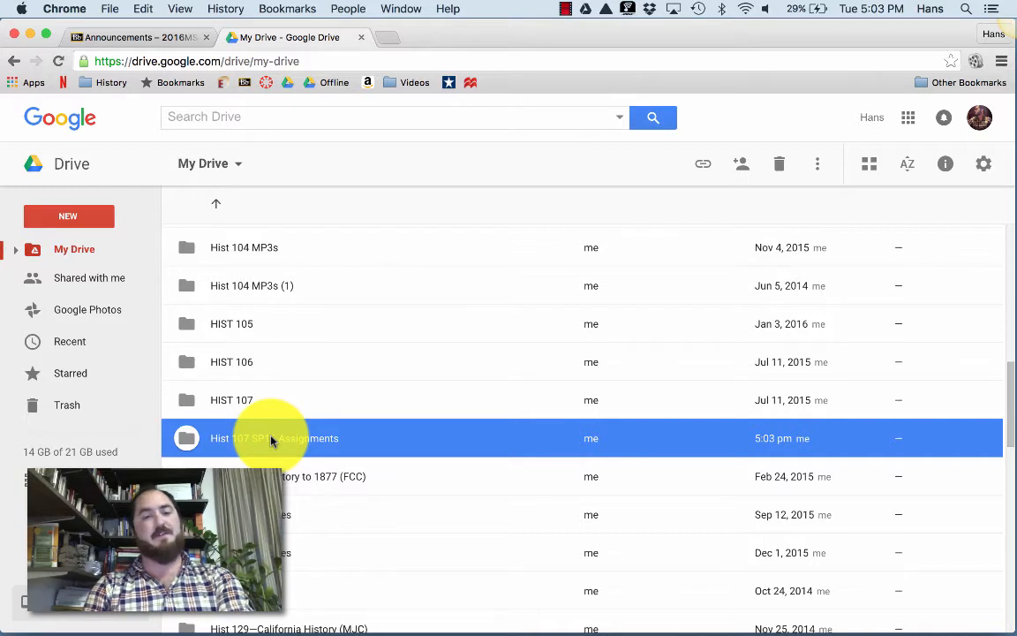
double_click(291, 442)
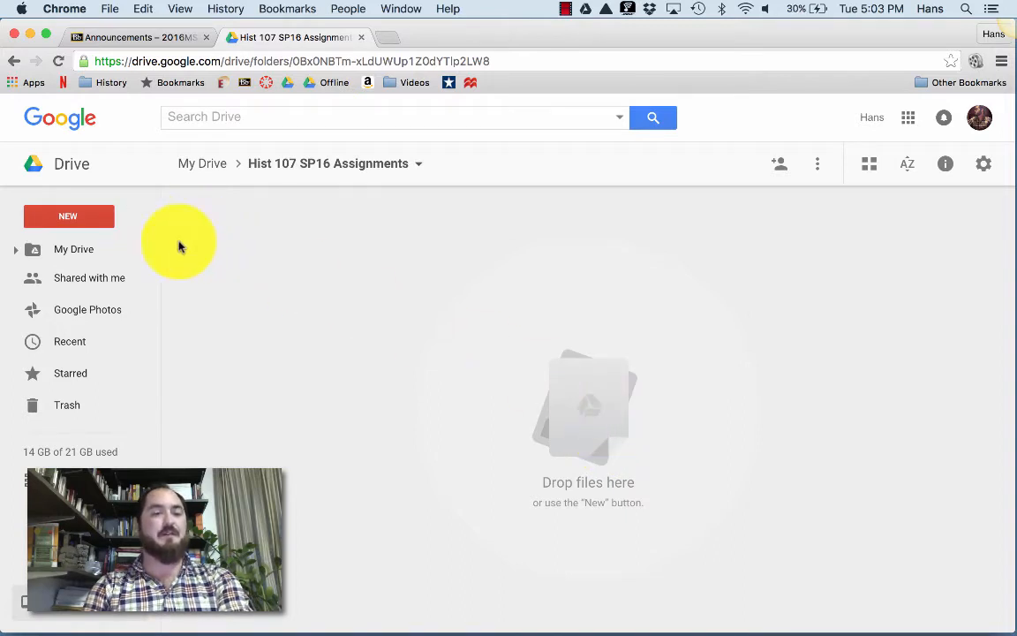
Create a new Google Docs document inside the folder.
click(71, 221)
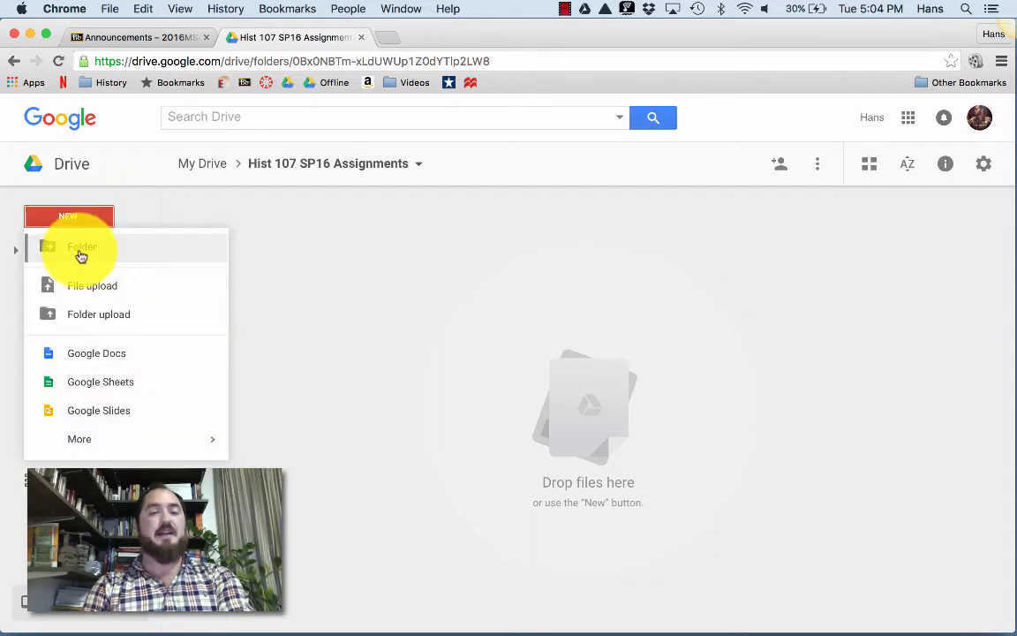
click(99, 357)
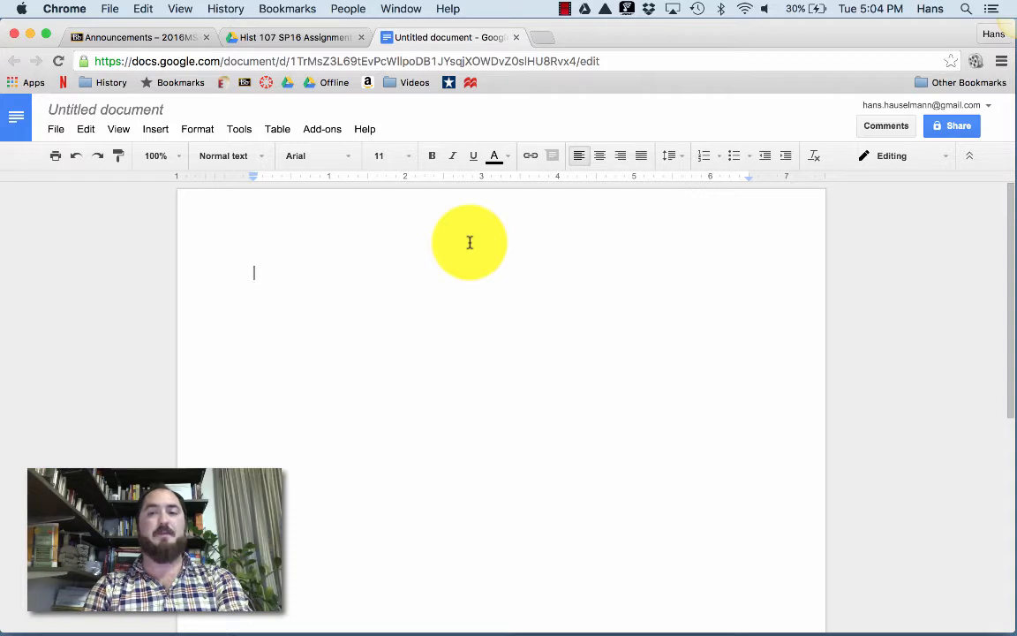
Keep page setup at portrait, Letter, 1-inch margins and bring up the print preview.
click(50, 130)
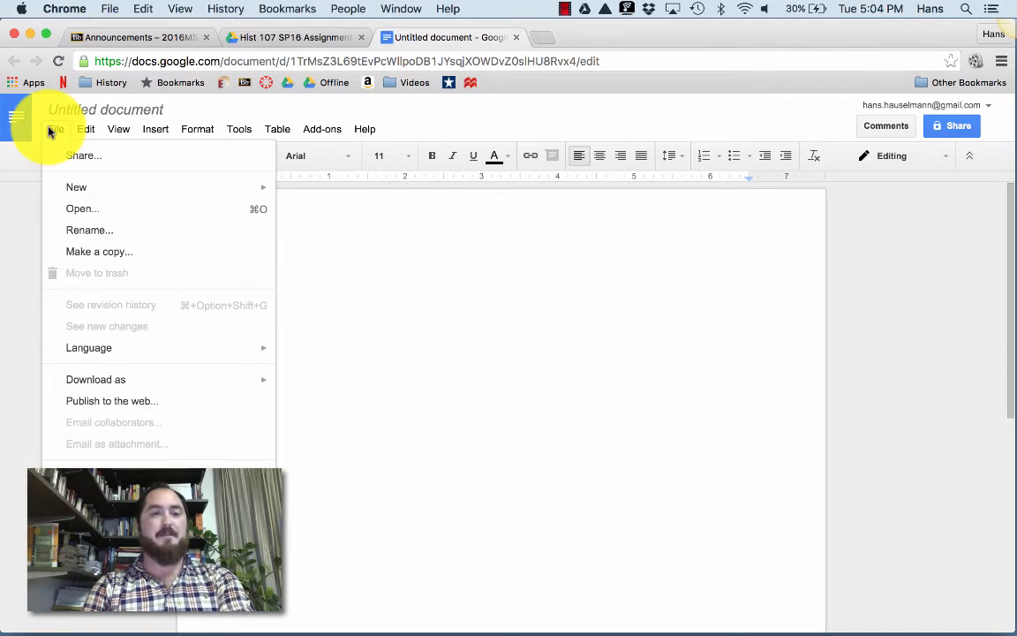
mouse_move(67, 194)
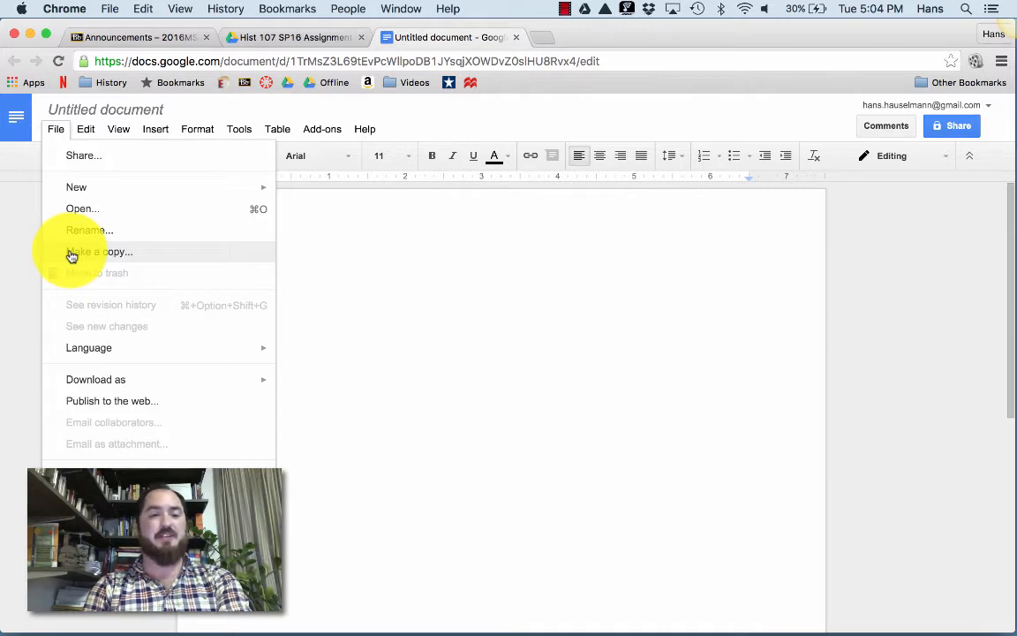
mouse_move(73, 349)
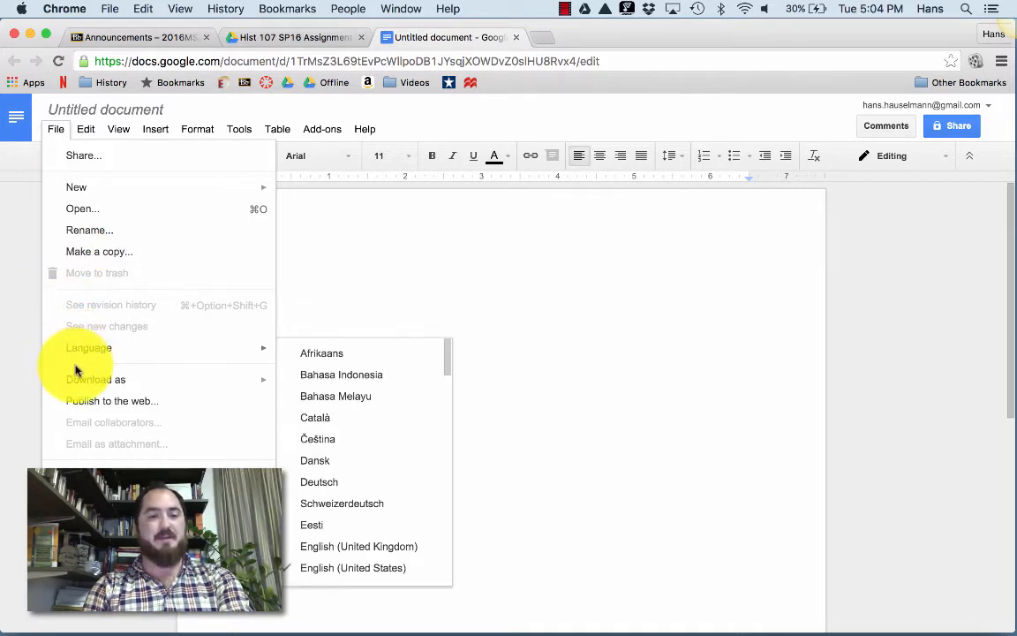
mouse_move(78, 386)
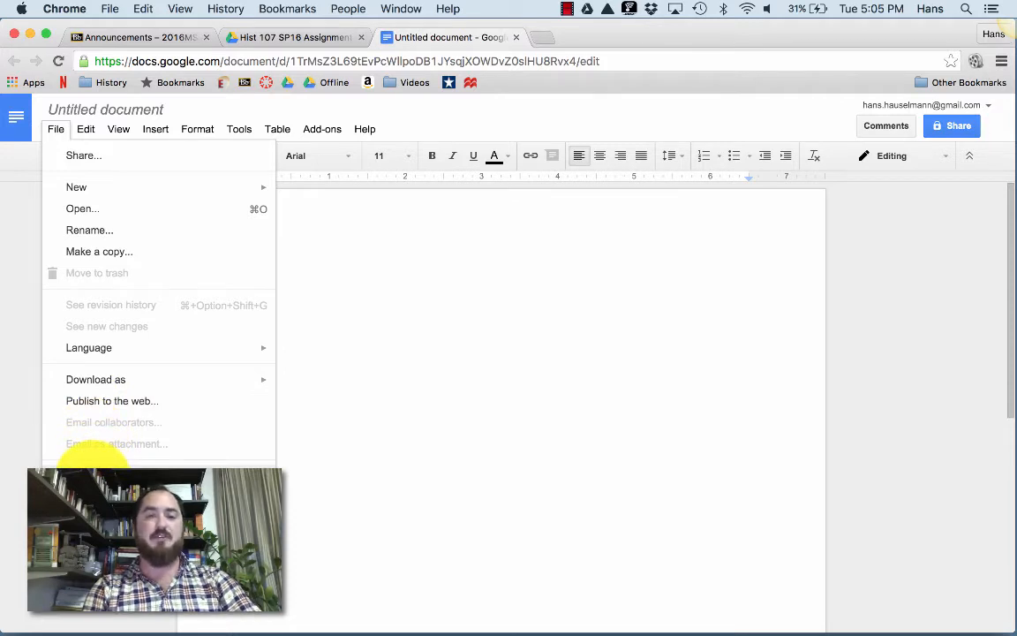
click(91, 464)
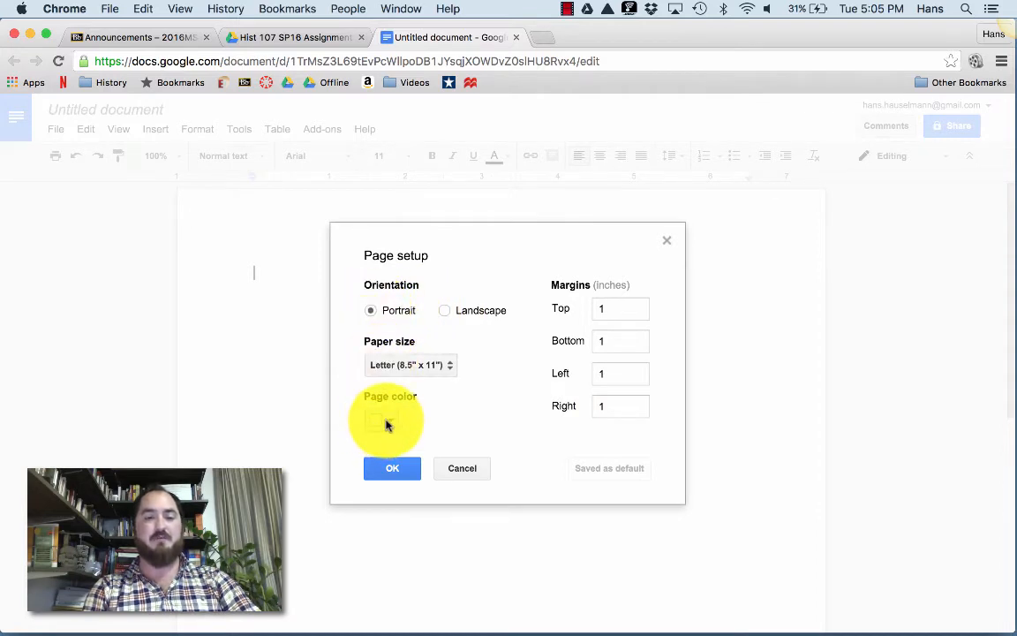
click(390, 468)
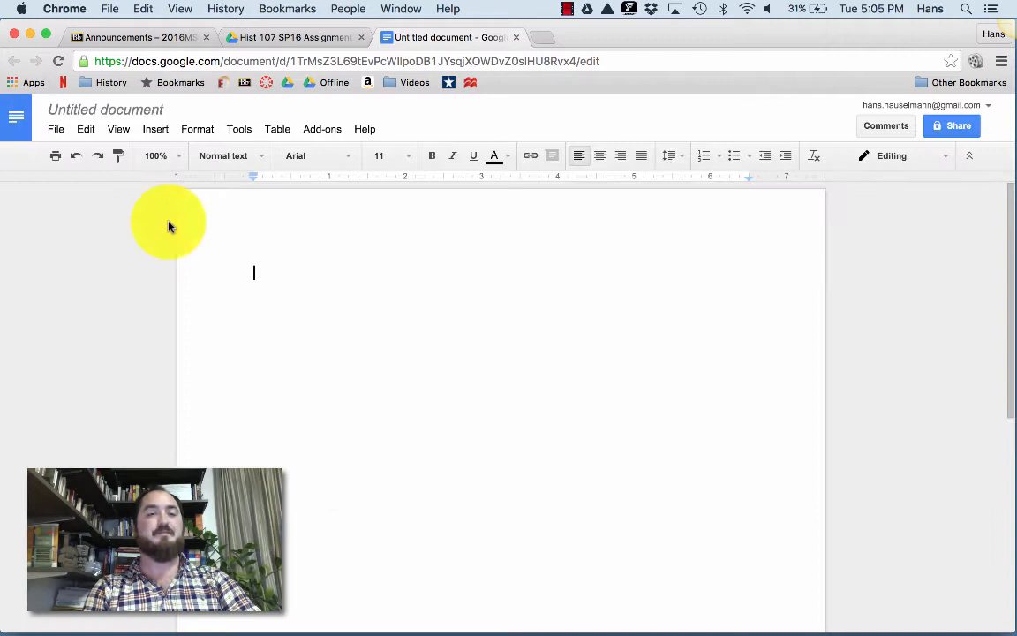
click(59, 131)
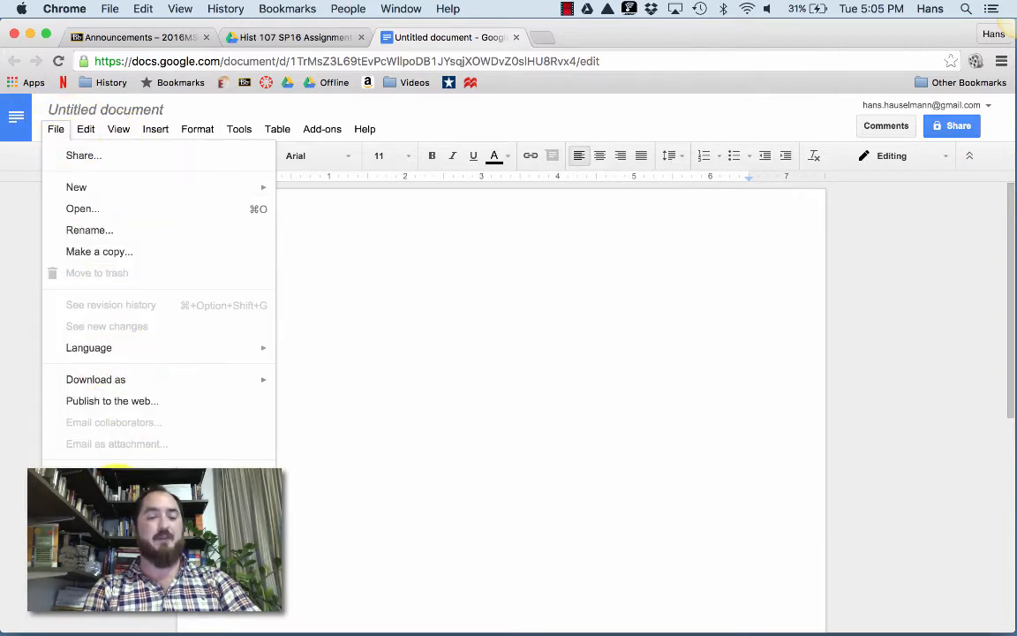
click(115, 482)
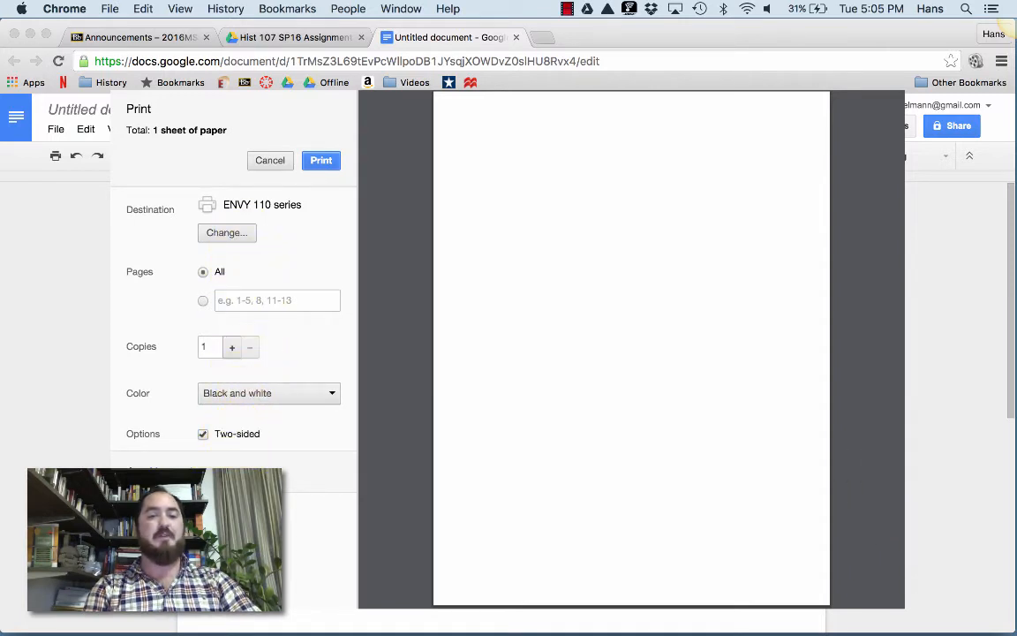
Cancel printing and look through the Edit, View, Insert and Format menus.
click(266, 161)
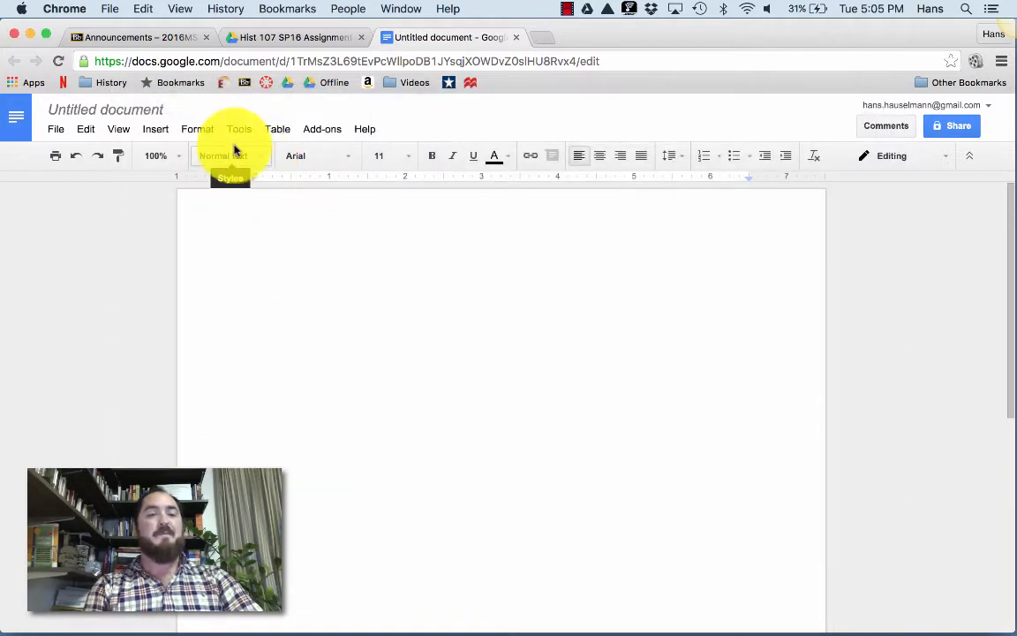
click(85, 133)
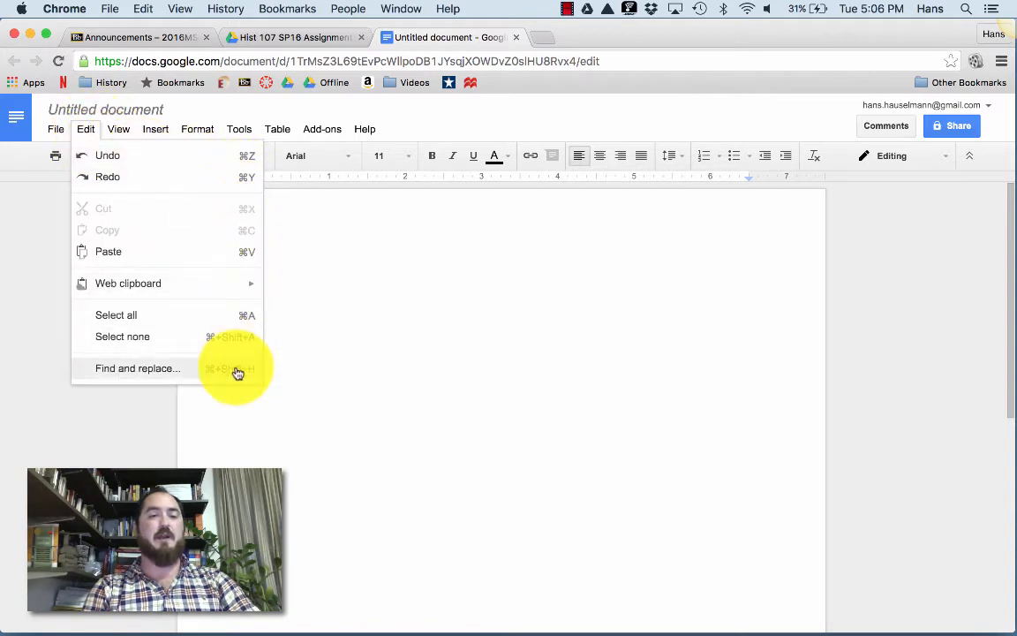
mouse_move(118, 130)
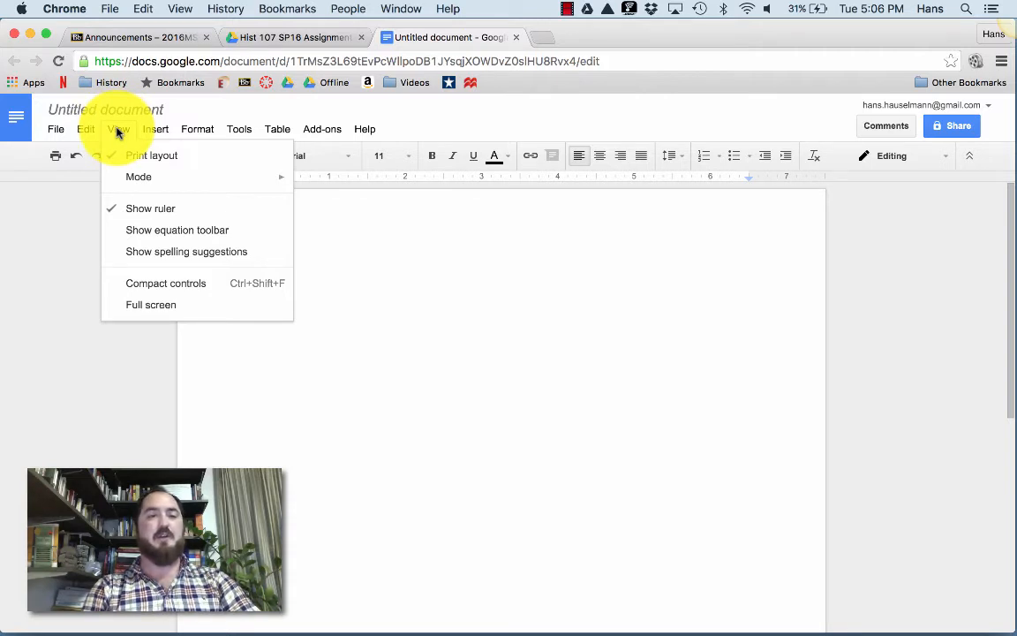
mouse_move(127, 181)
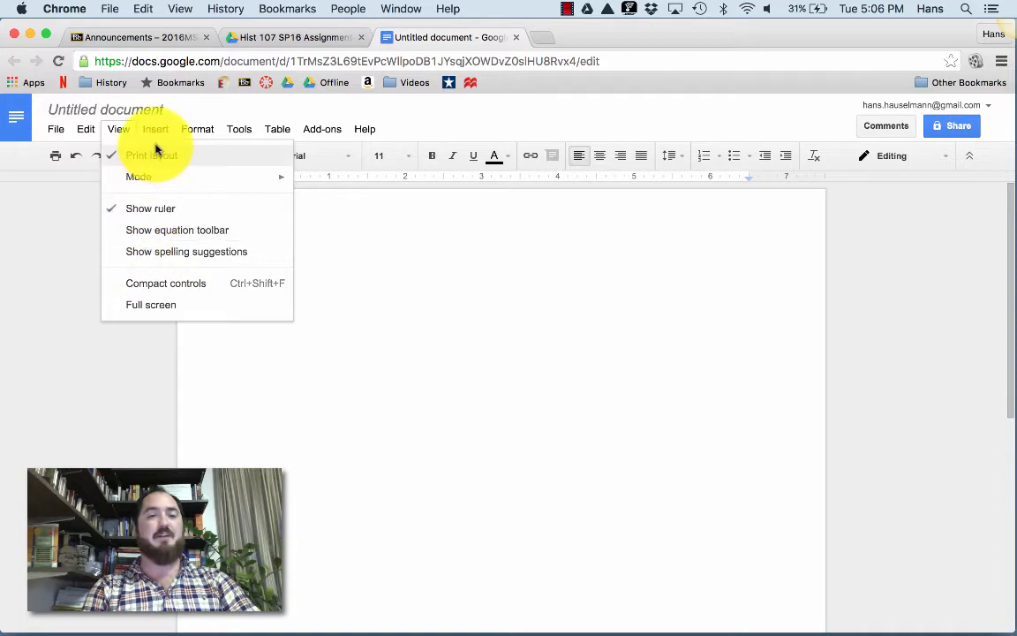
mouse_move(155, 133)
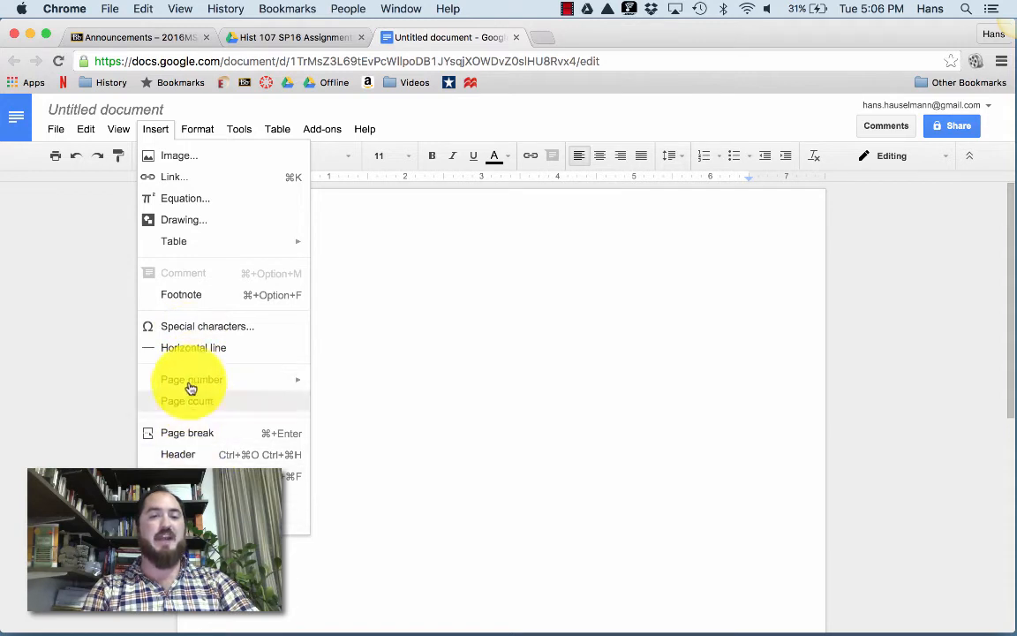
click(195, 130)
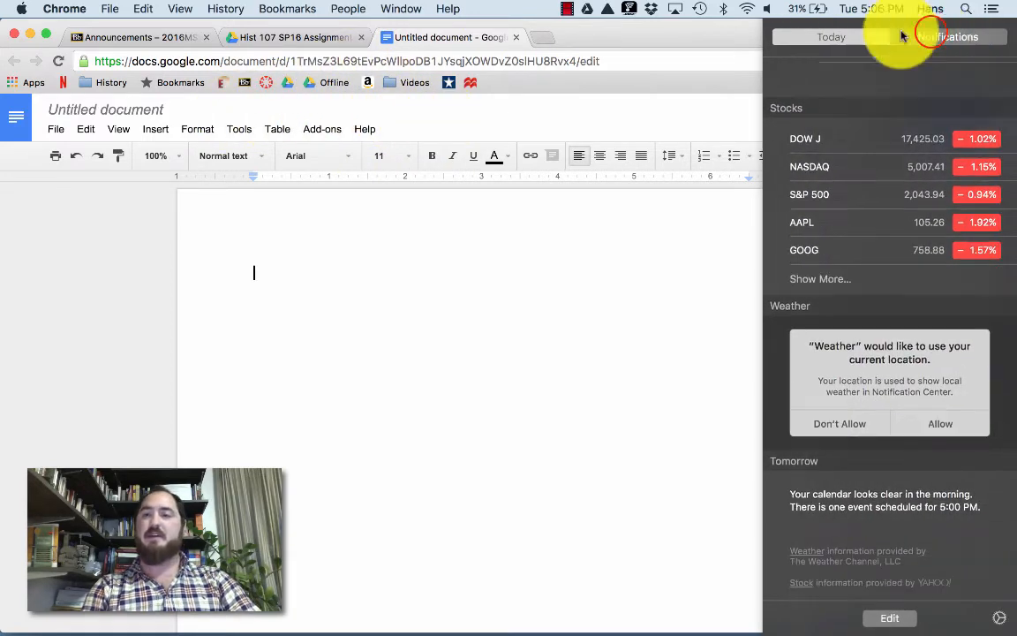
click(934, 34)
scroll(909, 161, up, 3)
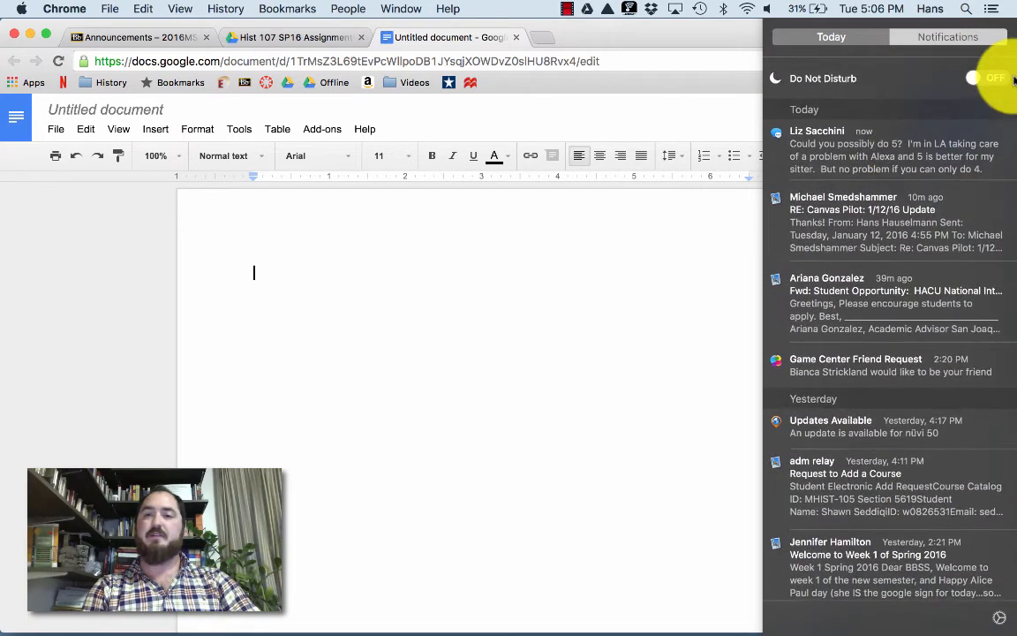
click(992, 76)
click(749, 135)
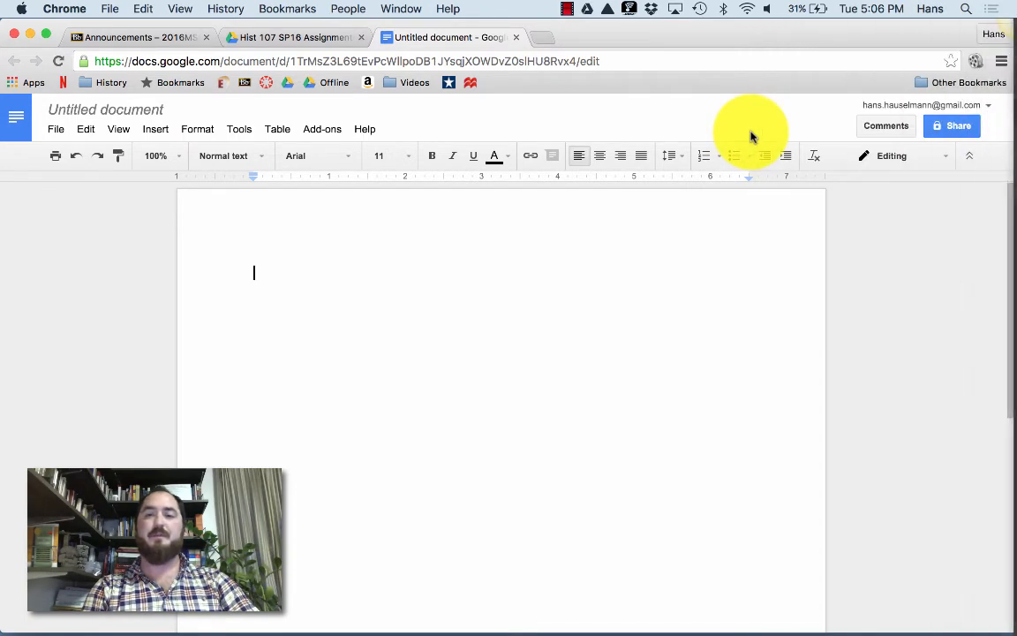
click(245, 133)
mouse_move(212, 132)
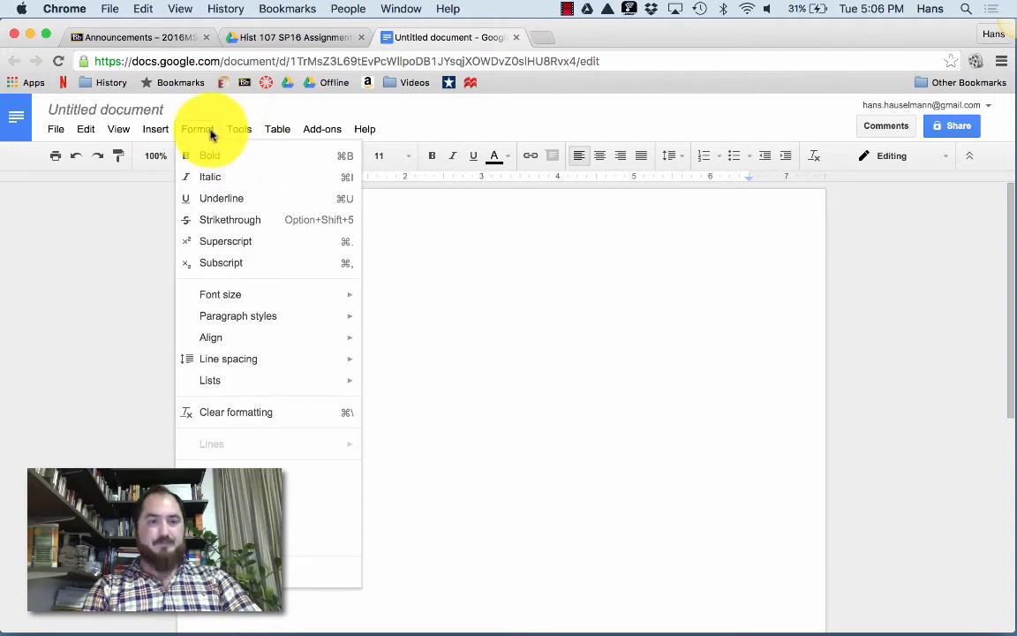
click(201, 132)
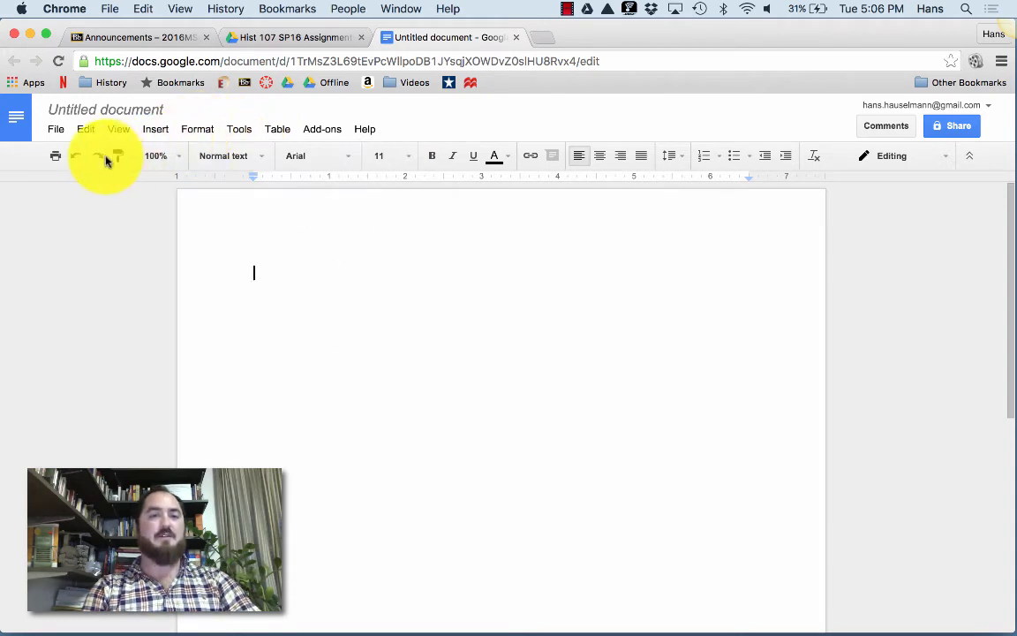
click(680, 155)
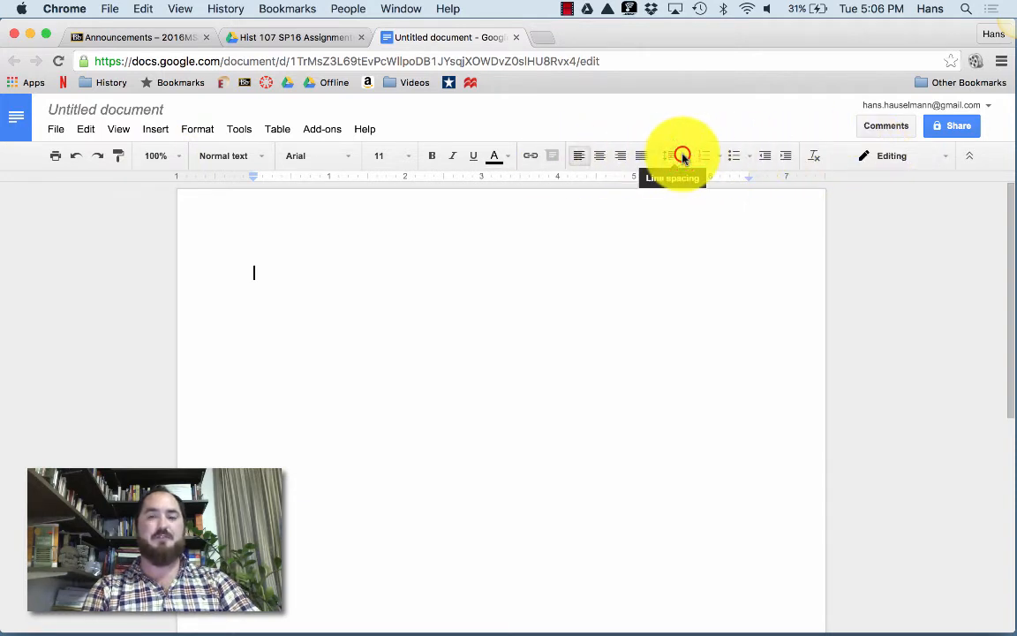
click(175, 291)
drag(4, 271, 411, 274)
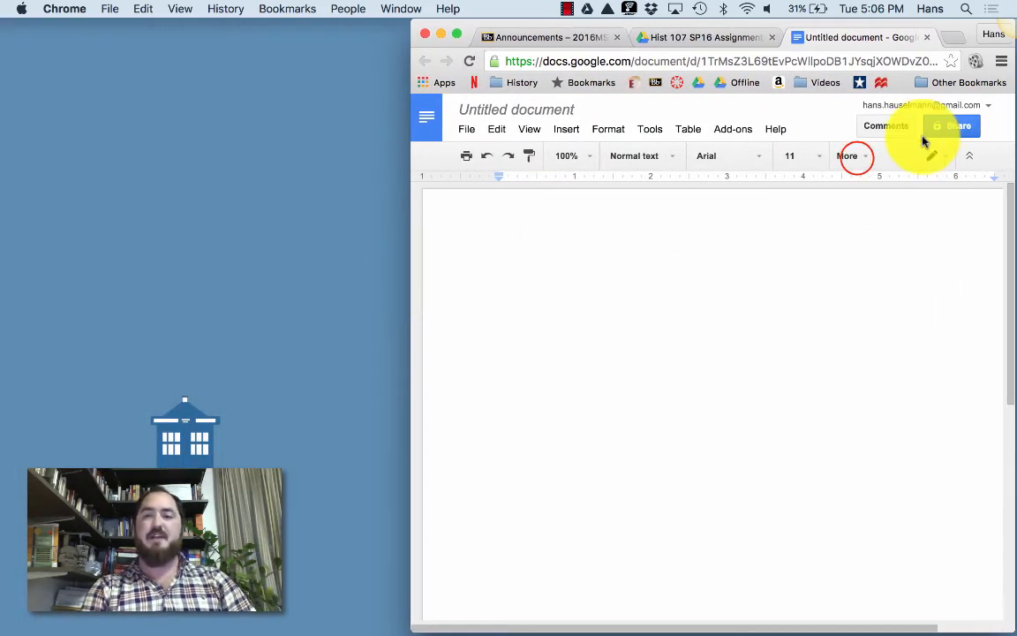
click(855, 159)
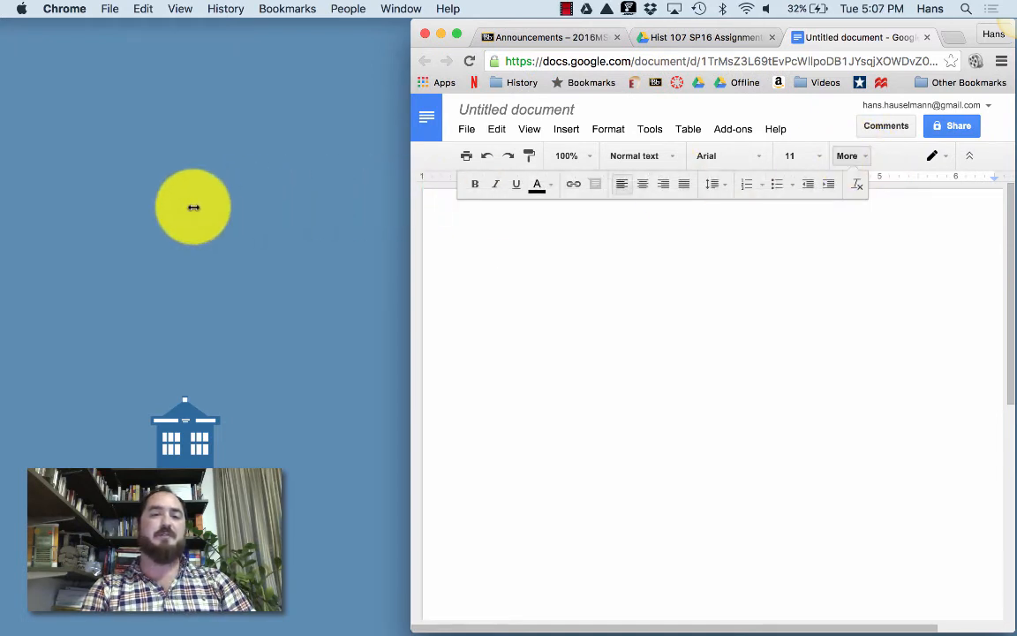
drag(408, 245, 4, 265)
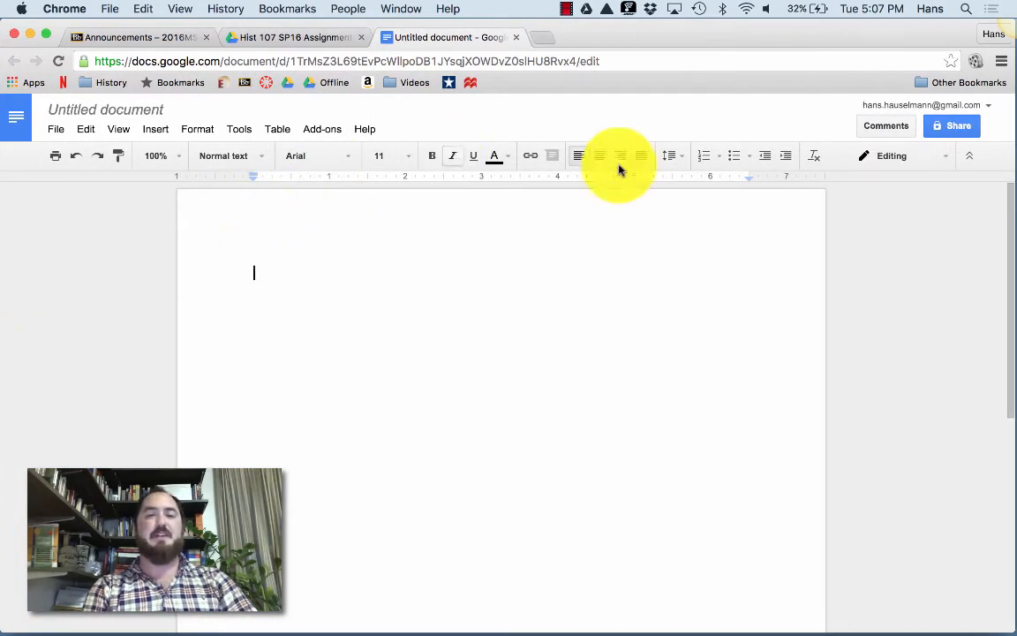
click(240, 132)
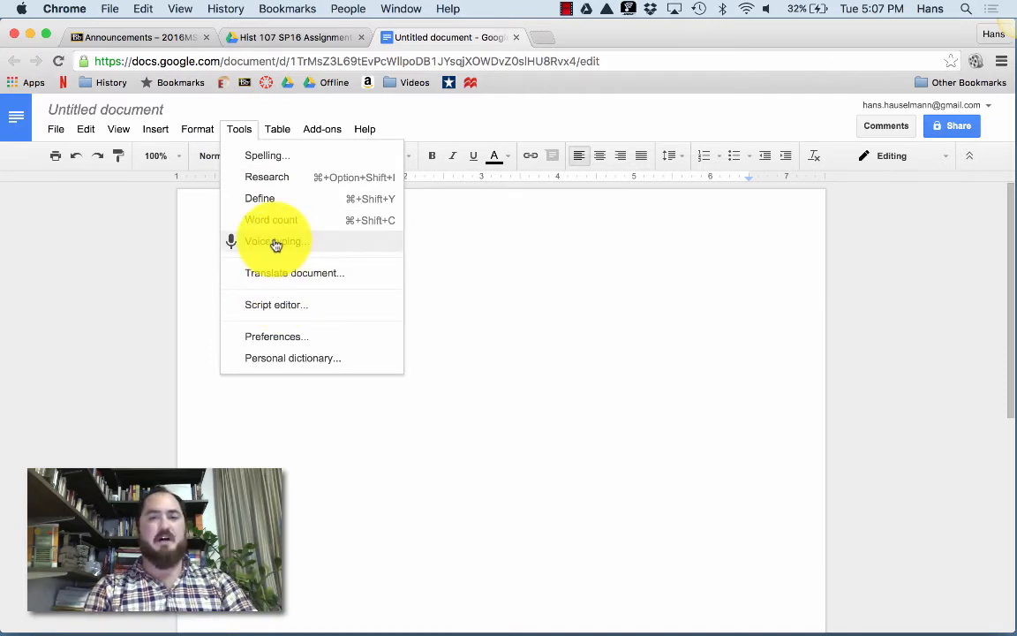
mouse_move(281, 134)
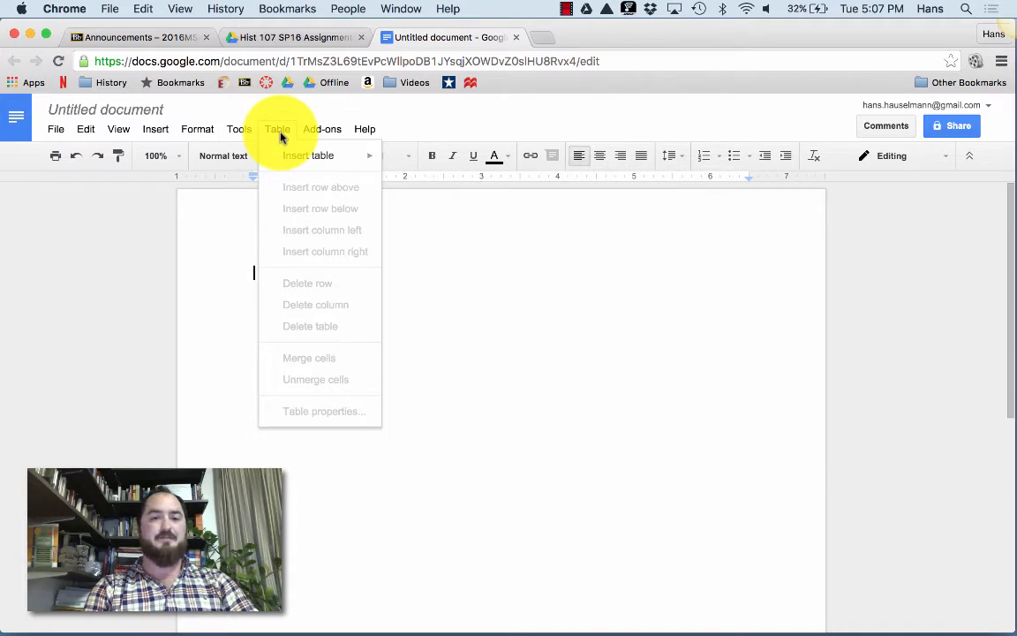
mouse_move(316, 135)
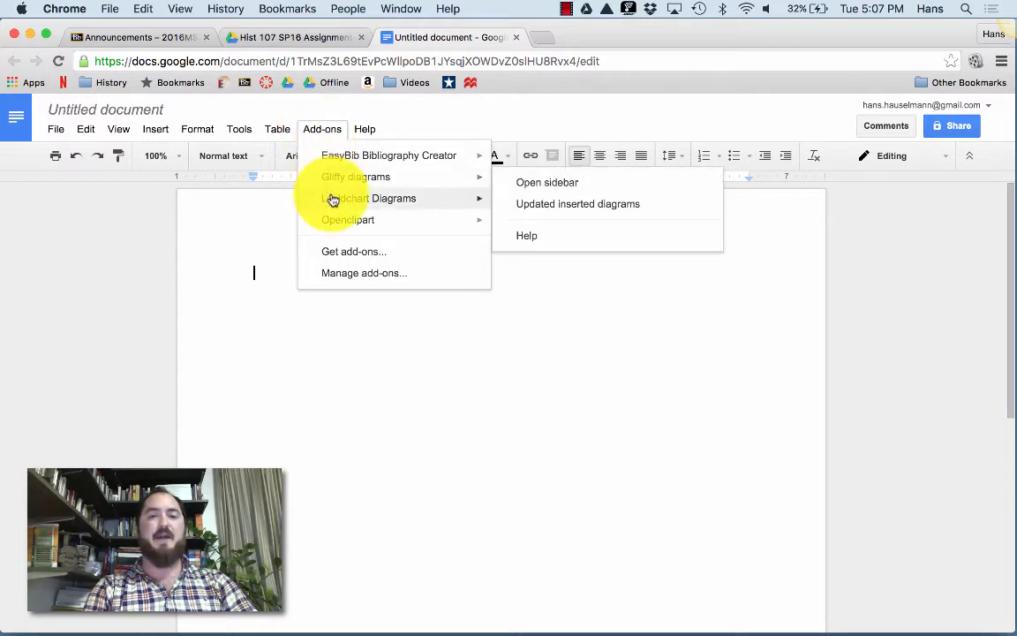
mouse_move(333, 200)
mouse_move(341, 161)
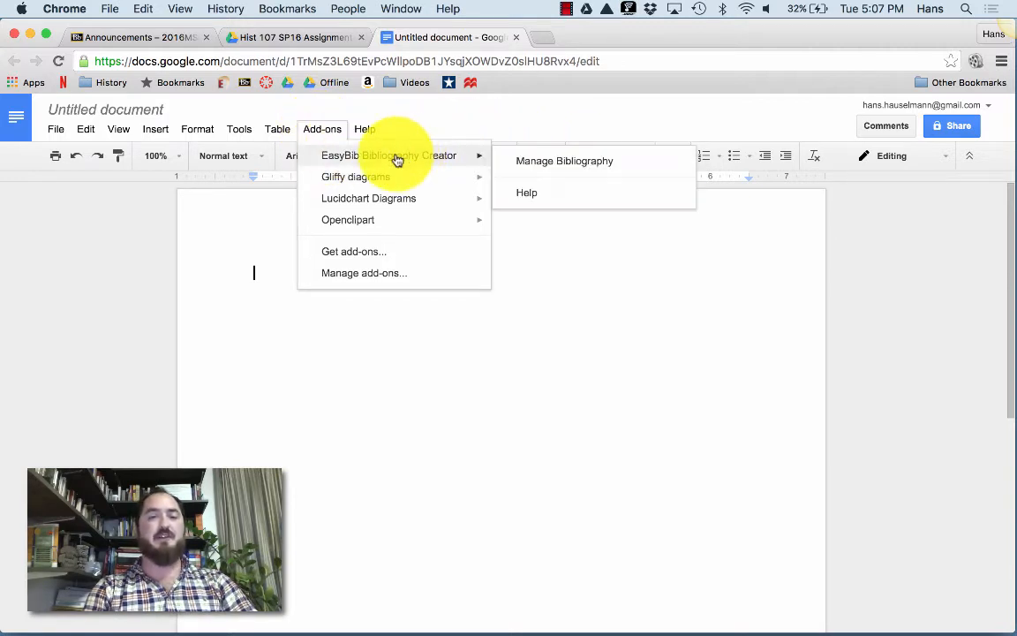
mouse_move(362, 131)
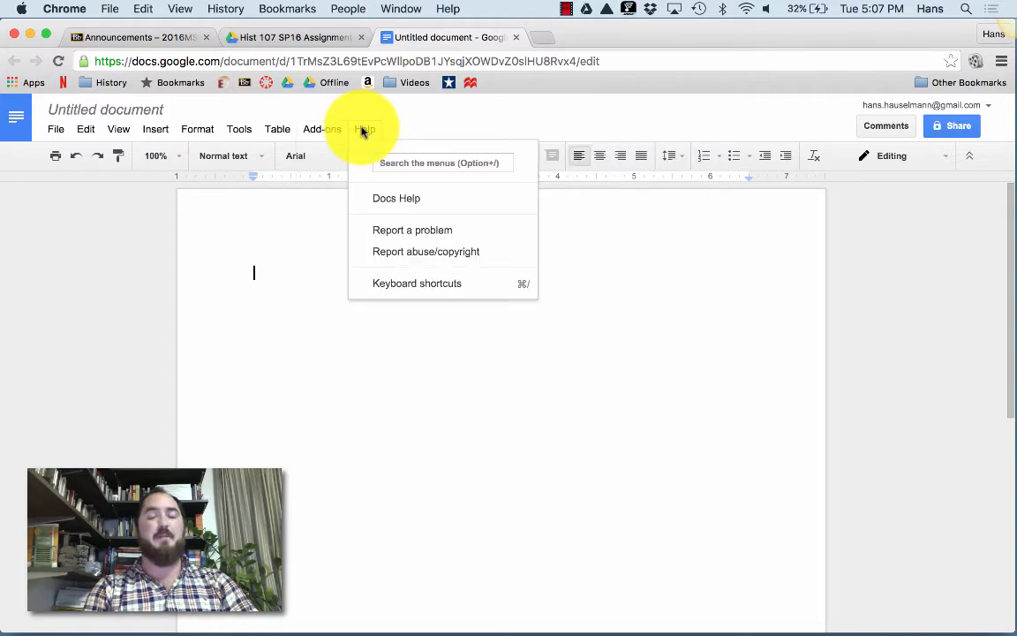
click(362, 131)
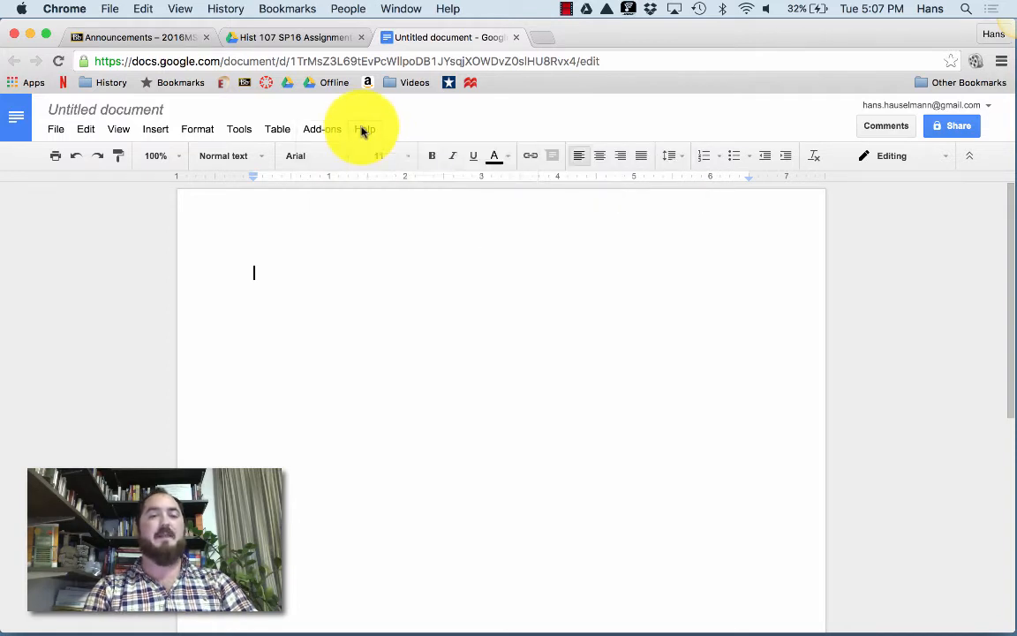
Rename the document to 'Practice Document'.
click(86, 110)
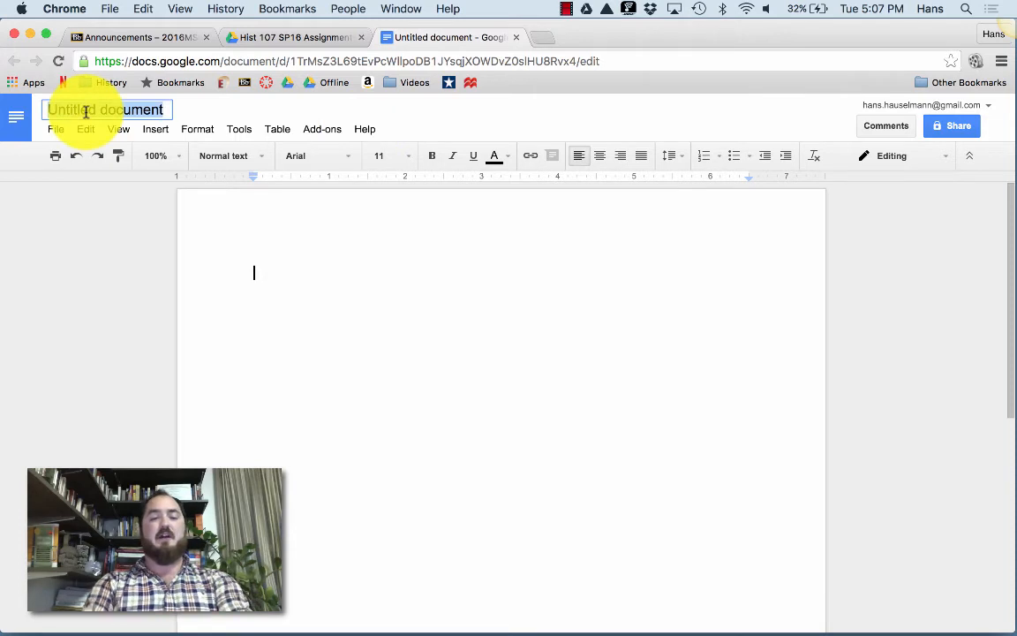
text(Practice )
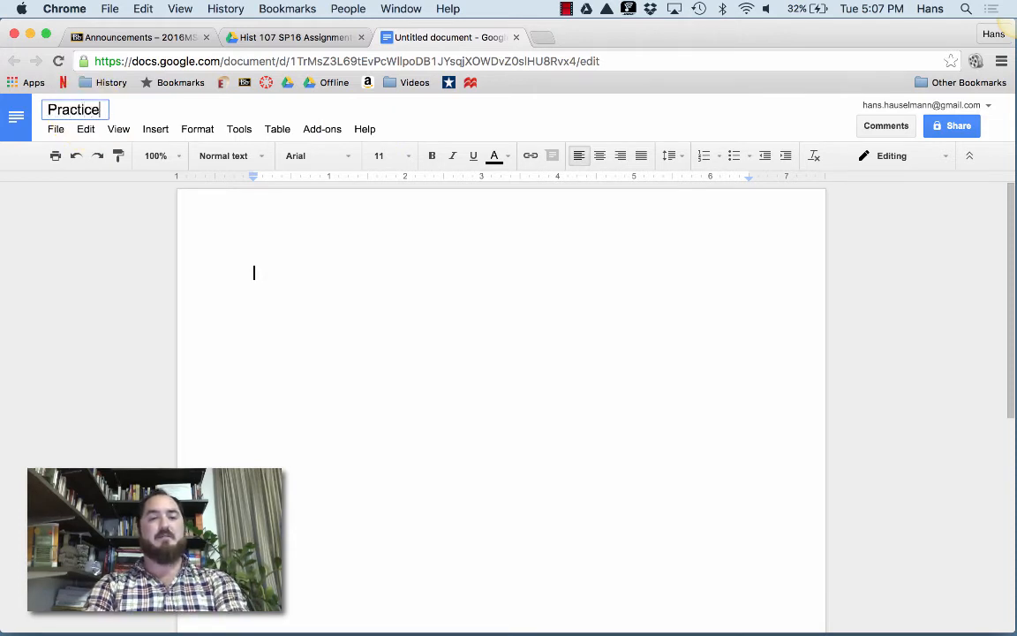
text(Document)
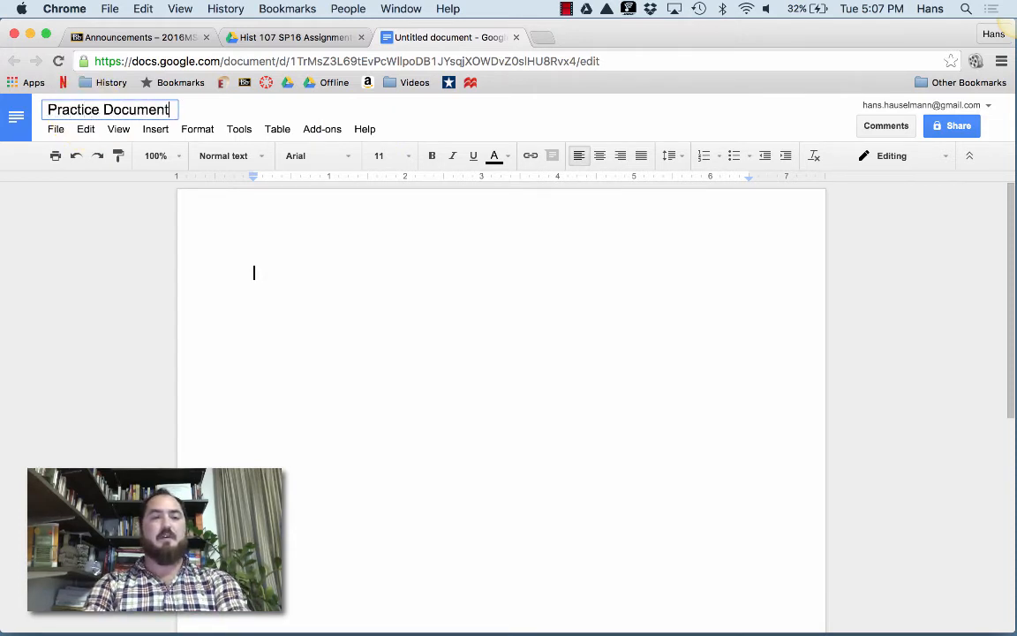
click(280, 271)
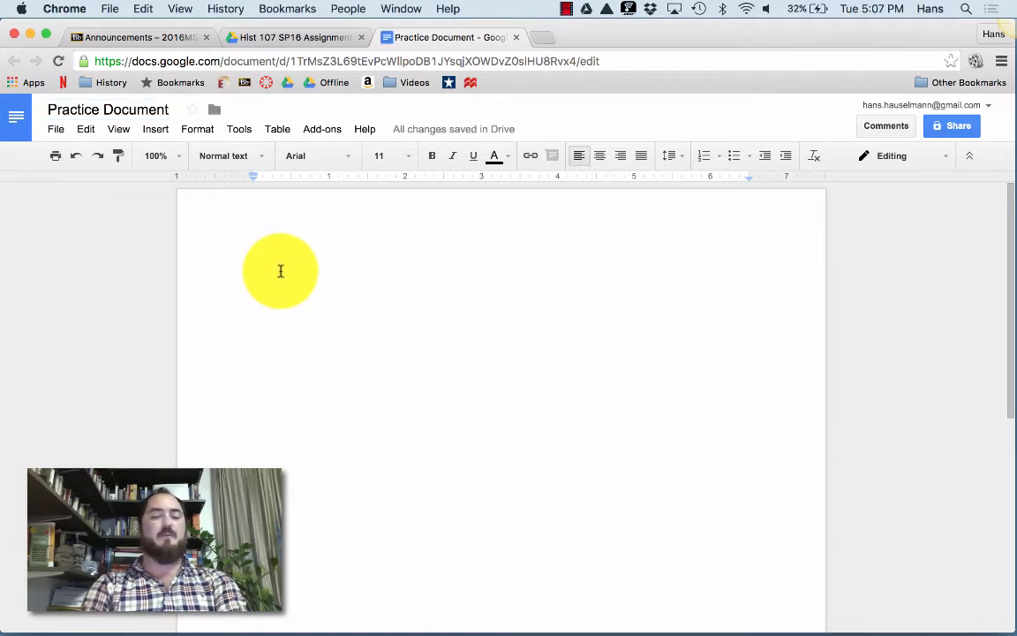
Type 'This is my practice document. Blah. Blah. Blah.' on the page.
text(This is t)
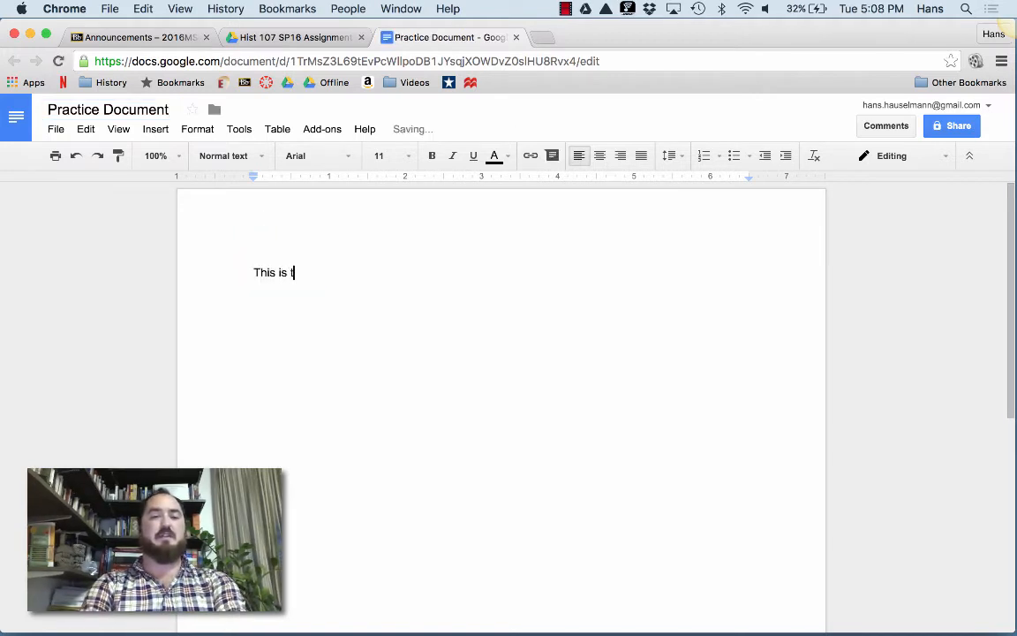
key(BackSpace)
text(my prac)
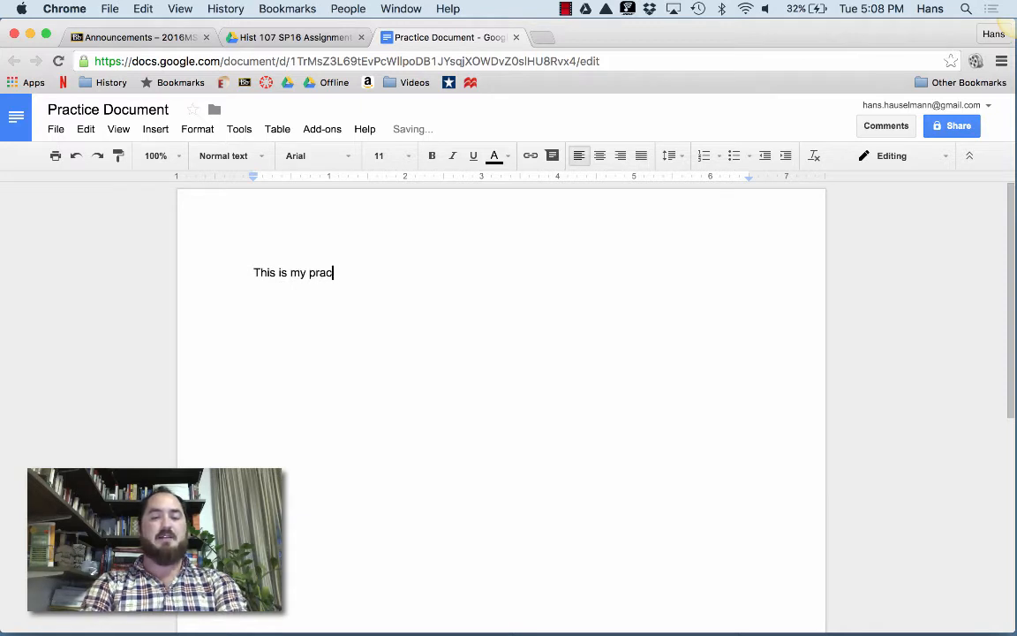
text(tice document)
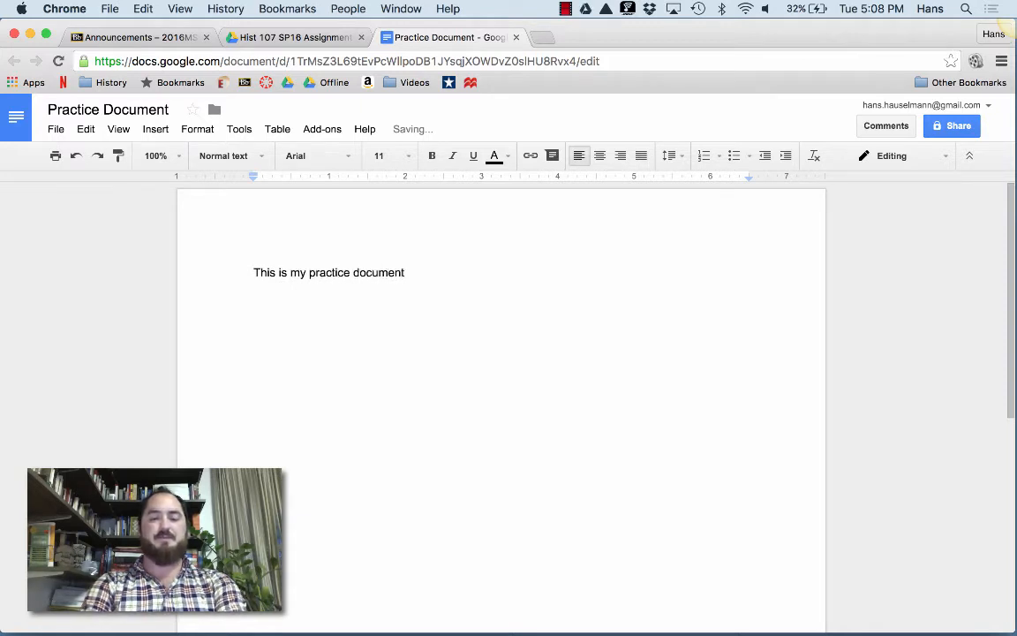
text(. )
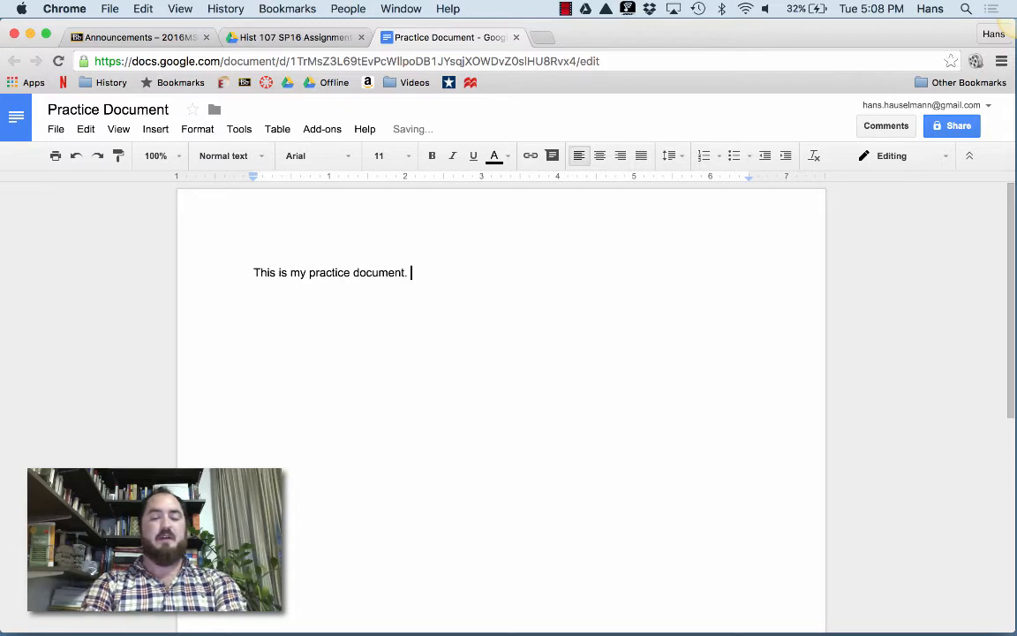
text(bl)
key(BackSpace)
key(BackSpace)
text(B)
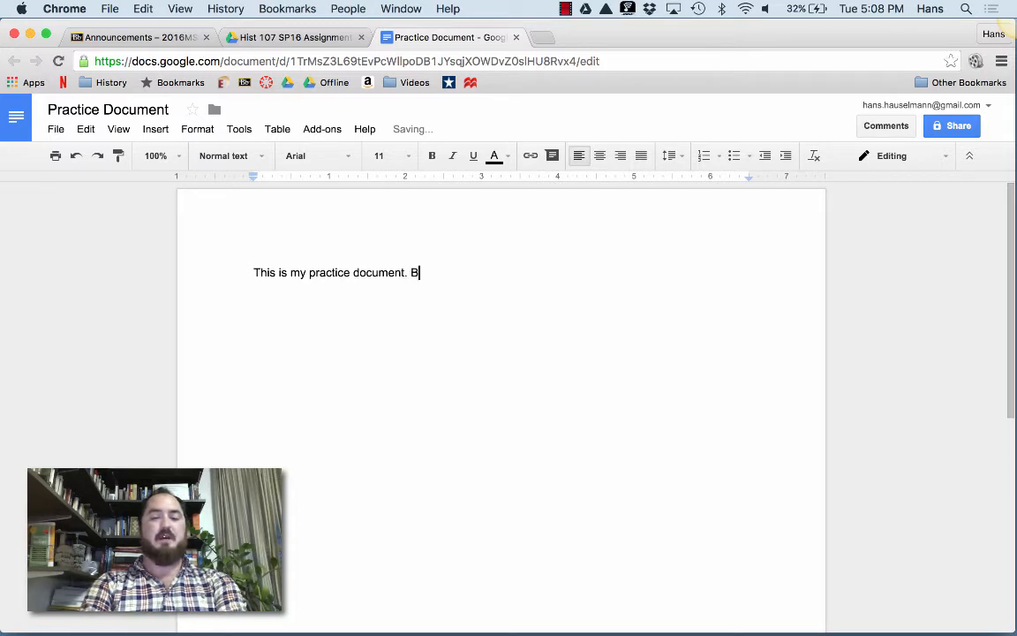
text(lah. Bla)
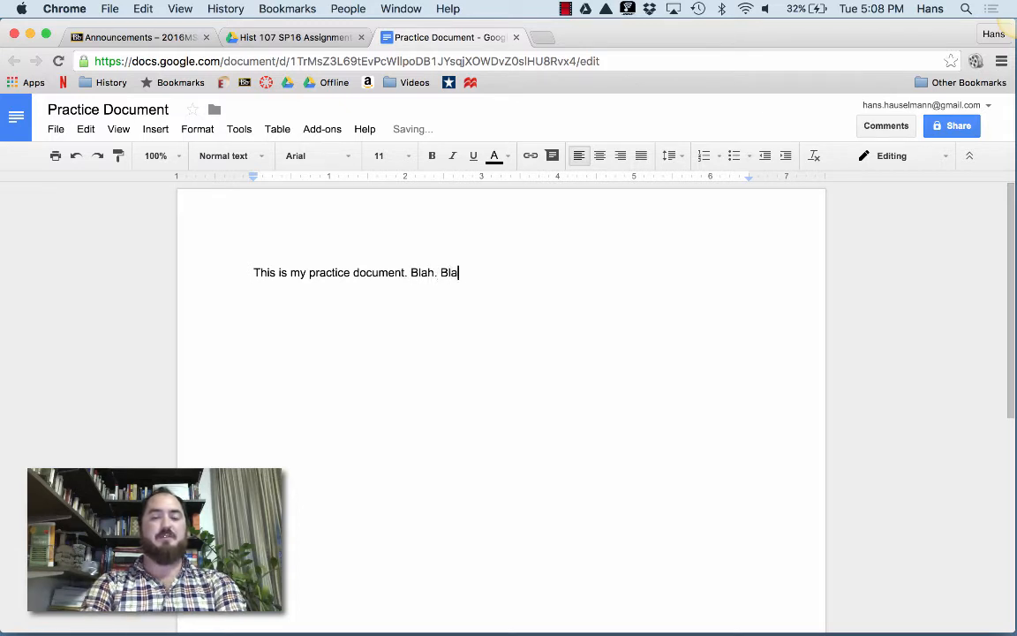
text(h. Blah)
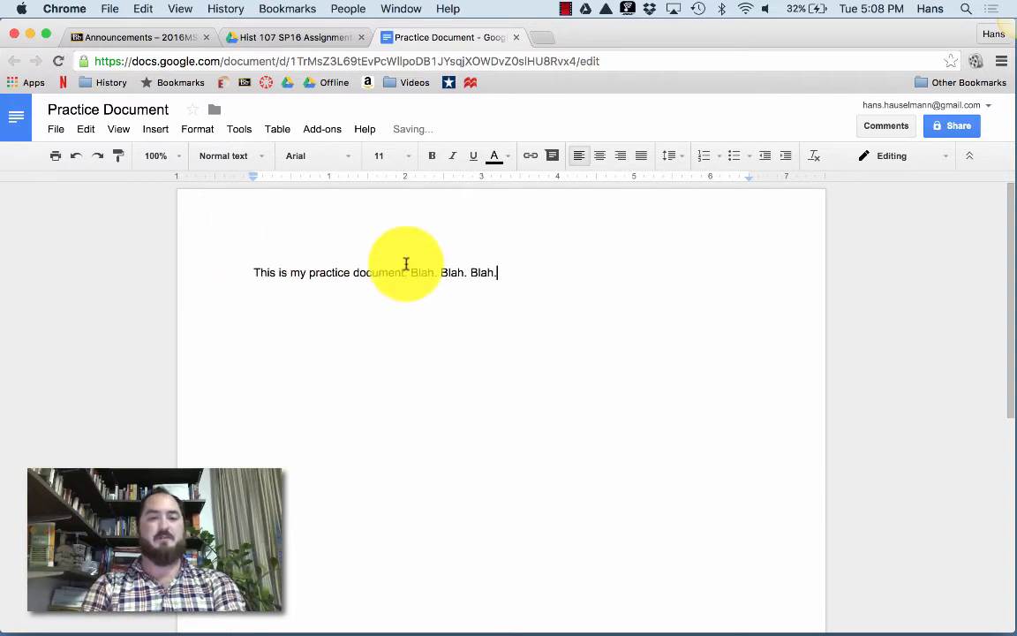
text(.)
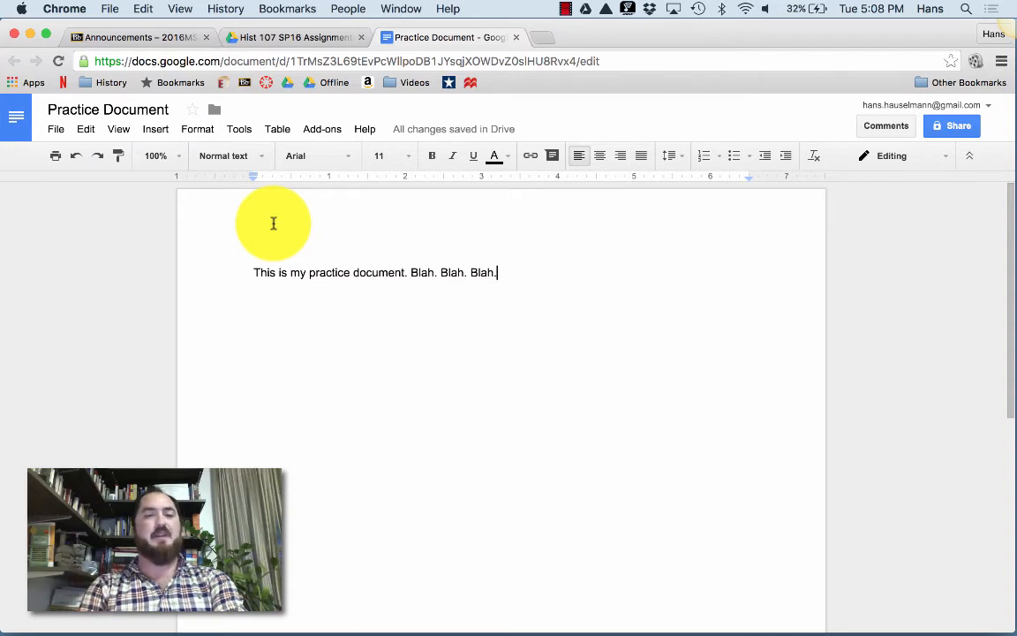
Add a header with the student's surname, first name and 'Hist 107-3792'.
click(160, 133)
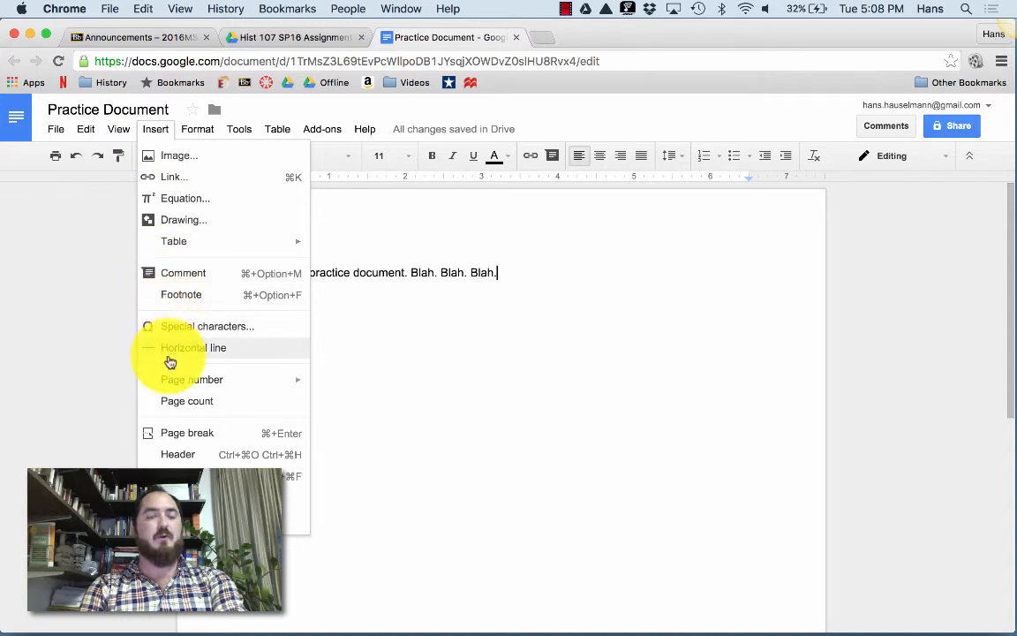
click(173, 455)
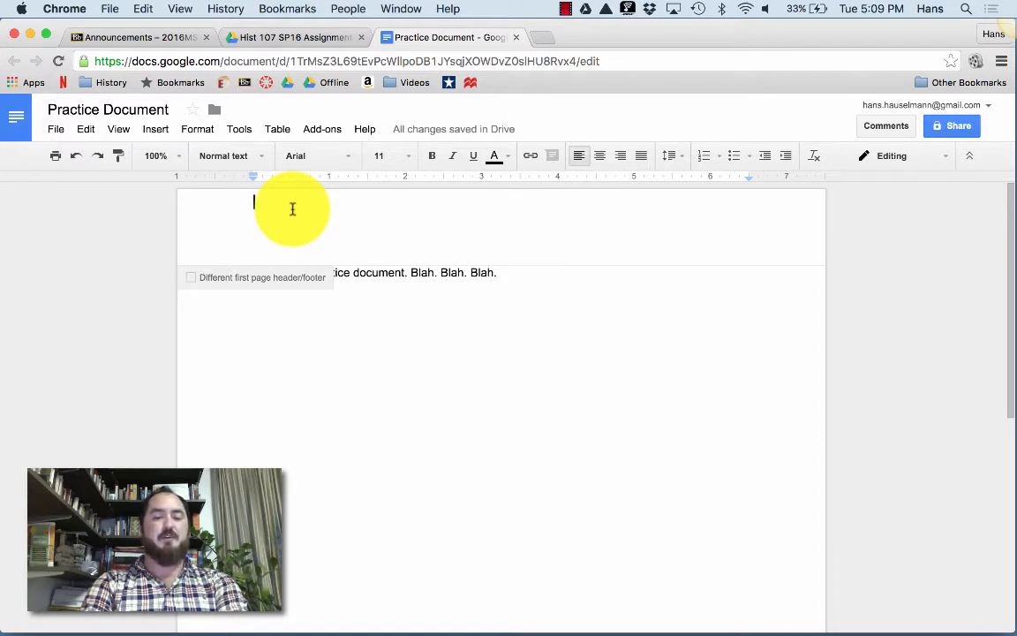
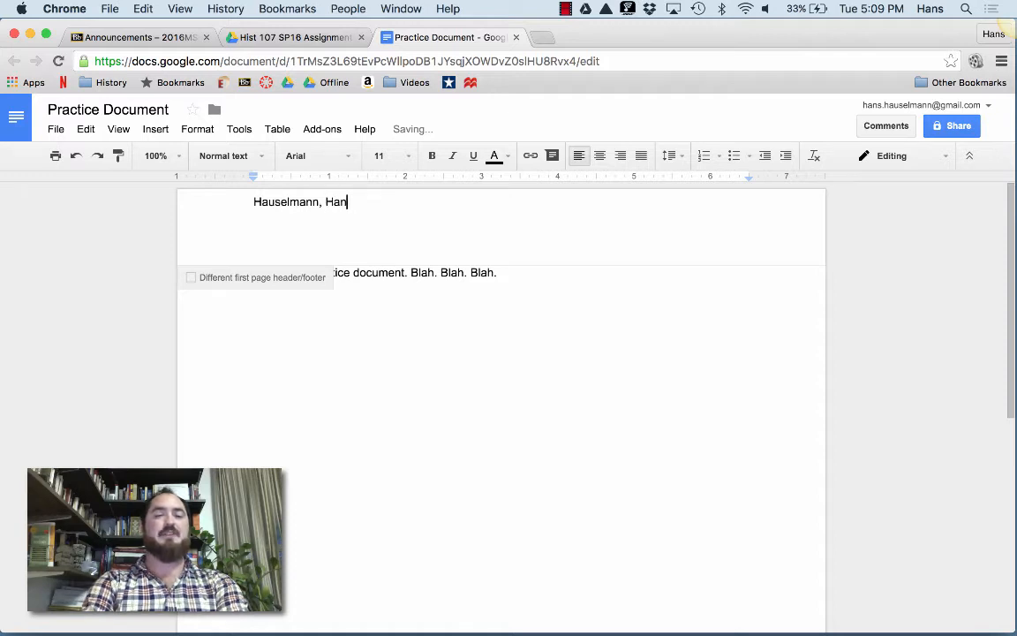
text(ns)
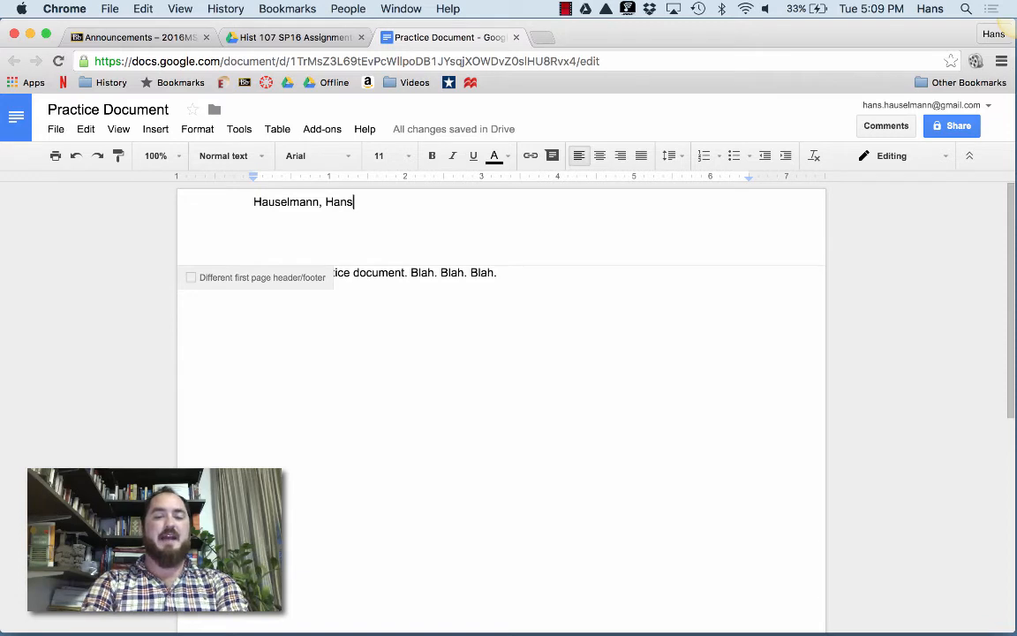
text( Hist )
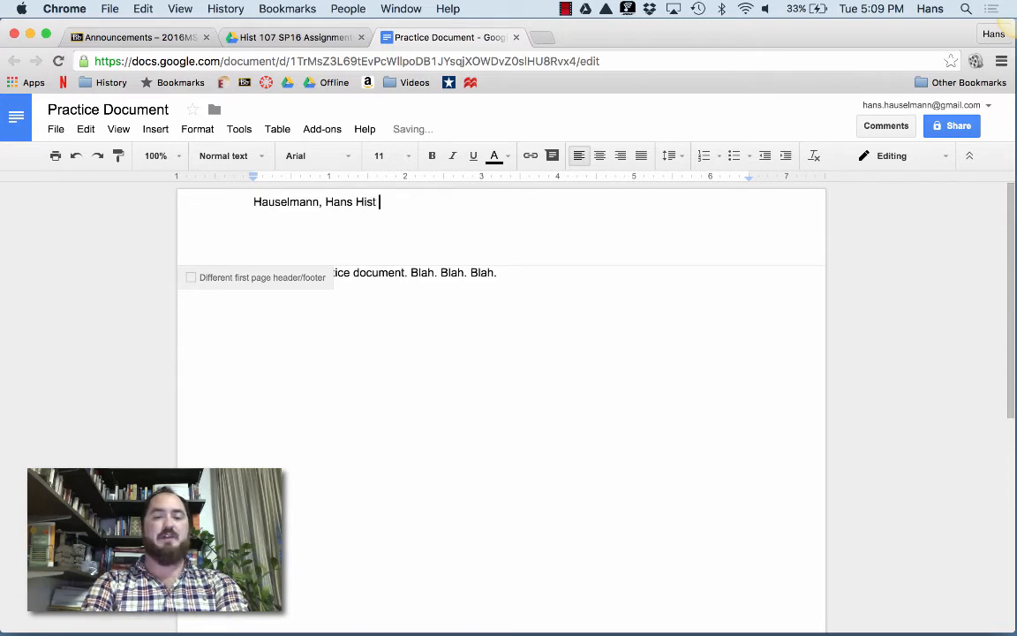
text(107-)
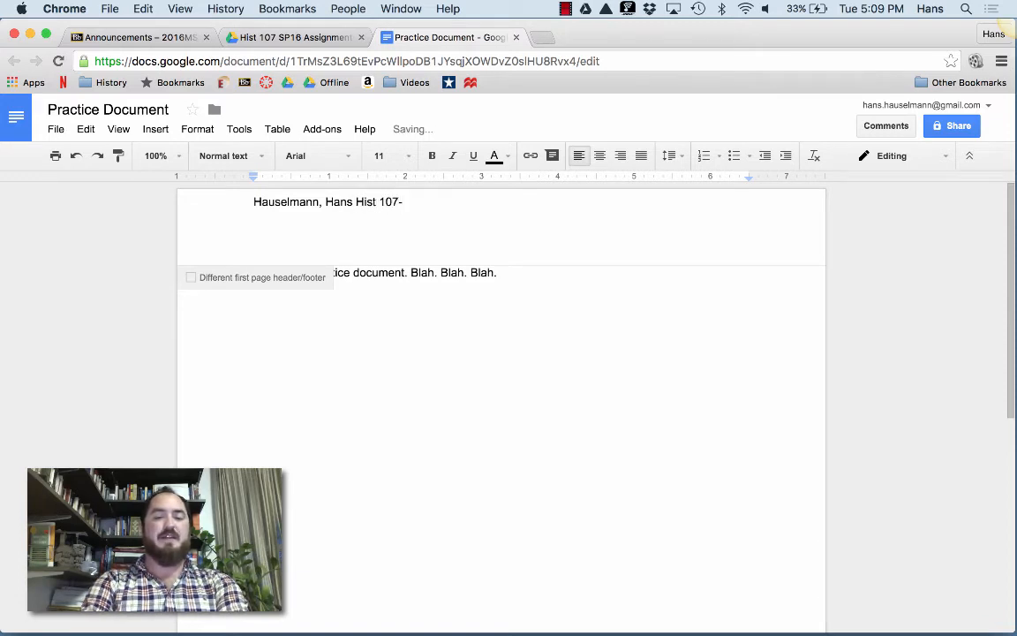
text(3792)
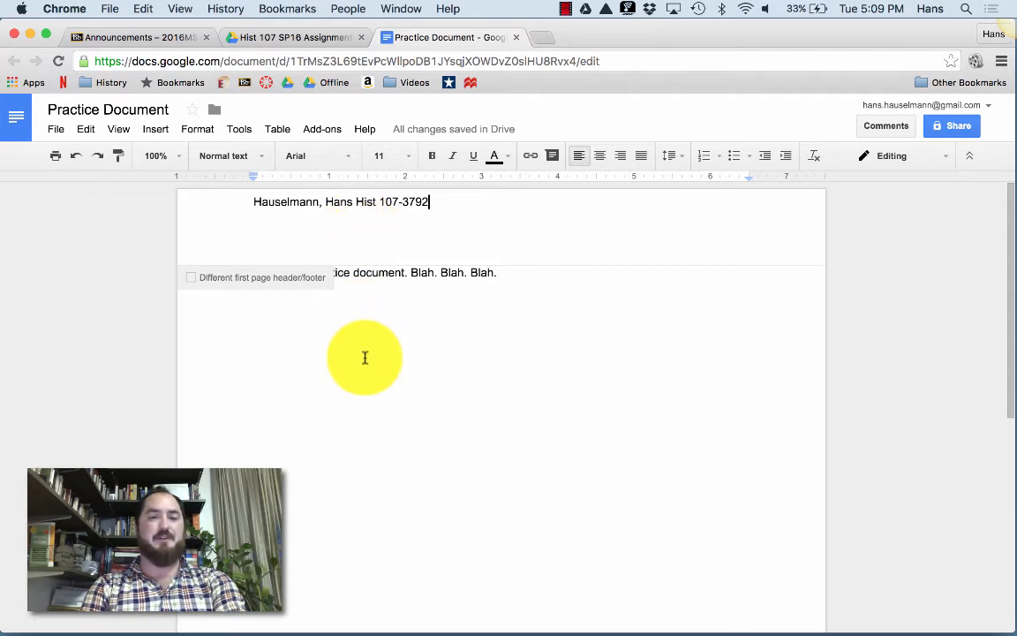
click(457, 353)
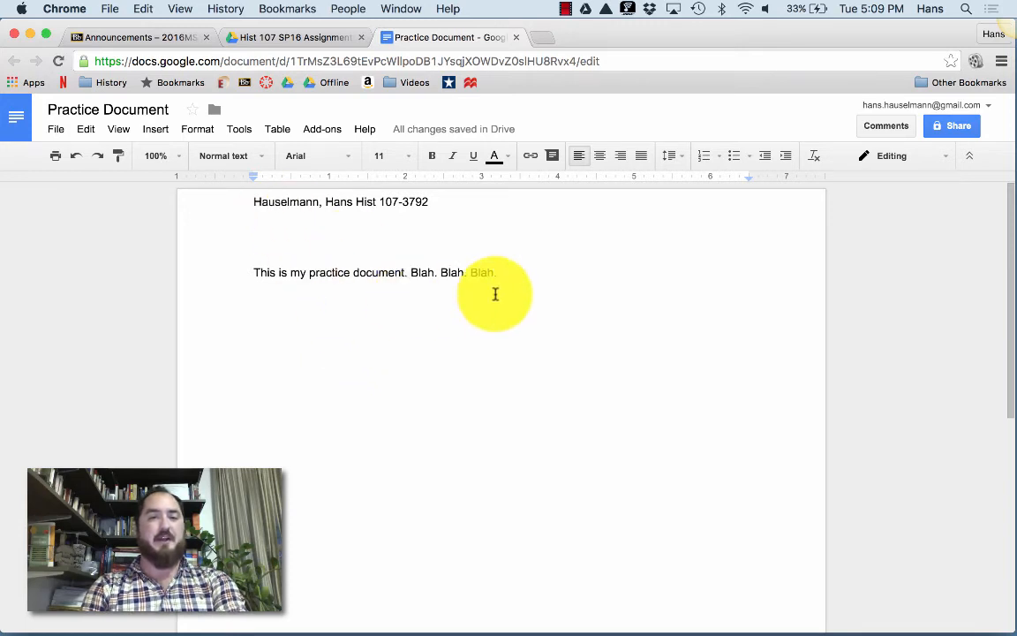
Add an empty line below the sentence, inserting then removing a page break.
key(Return)
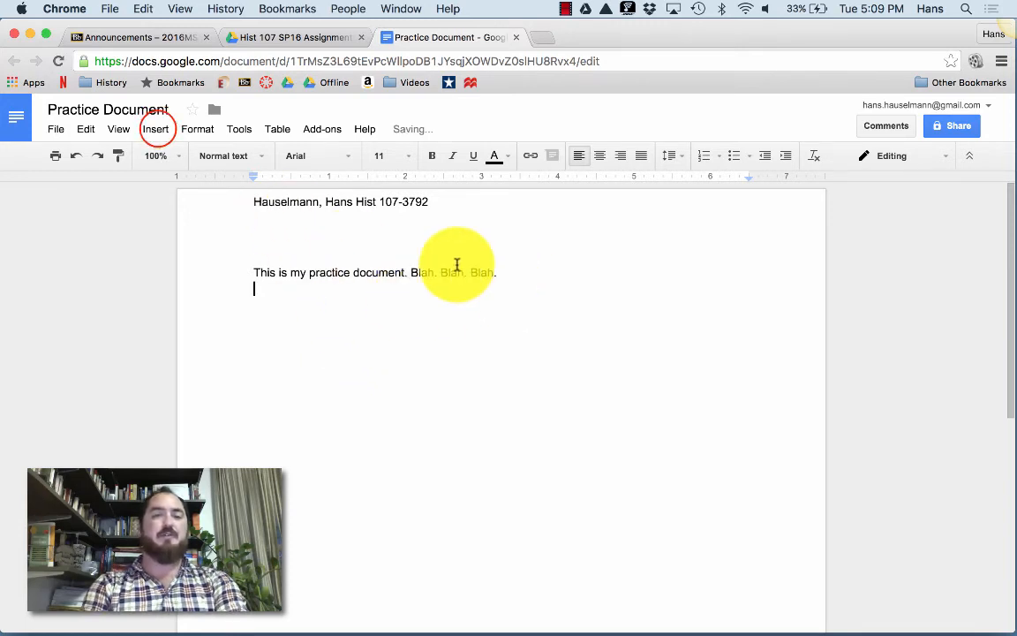
click(156, 129)
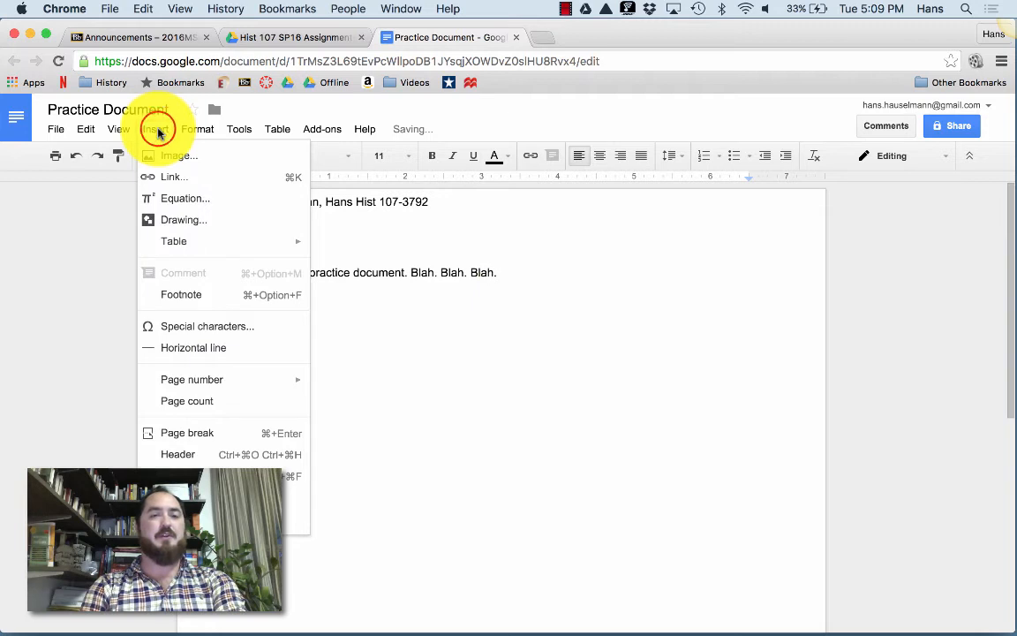
click(198, 432)
scroll(265, 442, down, 5)
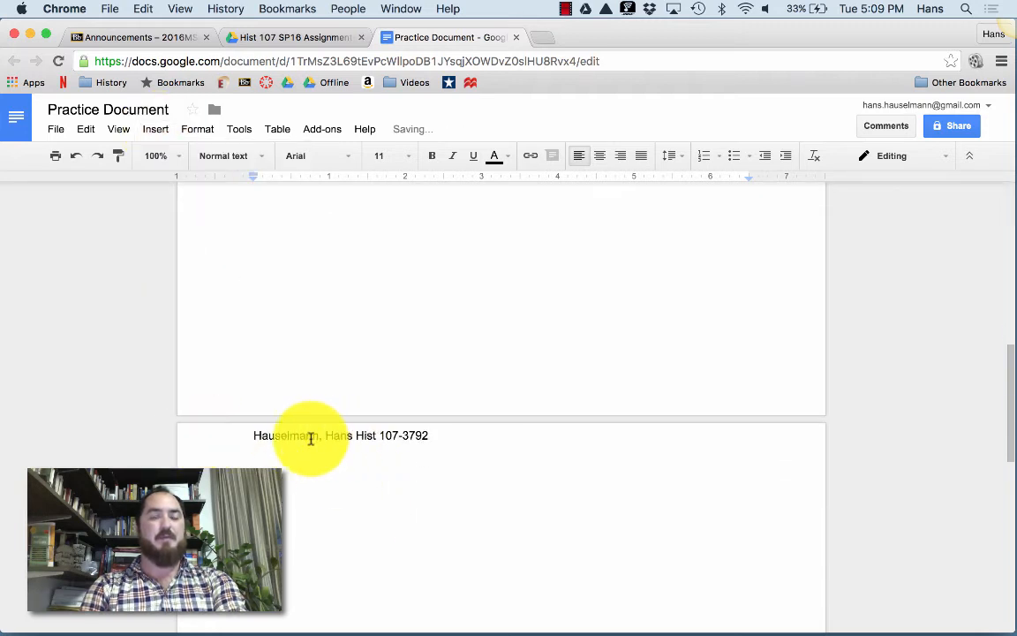
key(BackSpace)
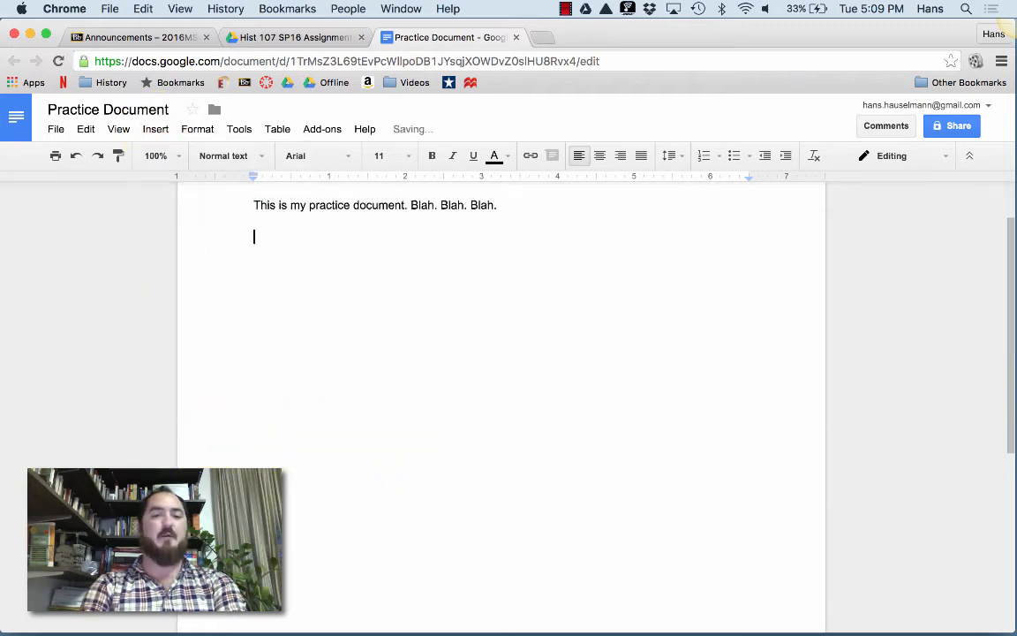
scroll(275, 413, up, 2)
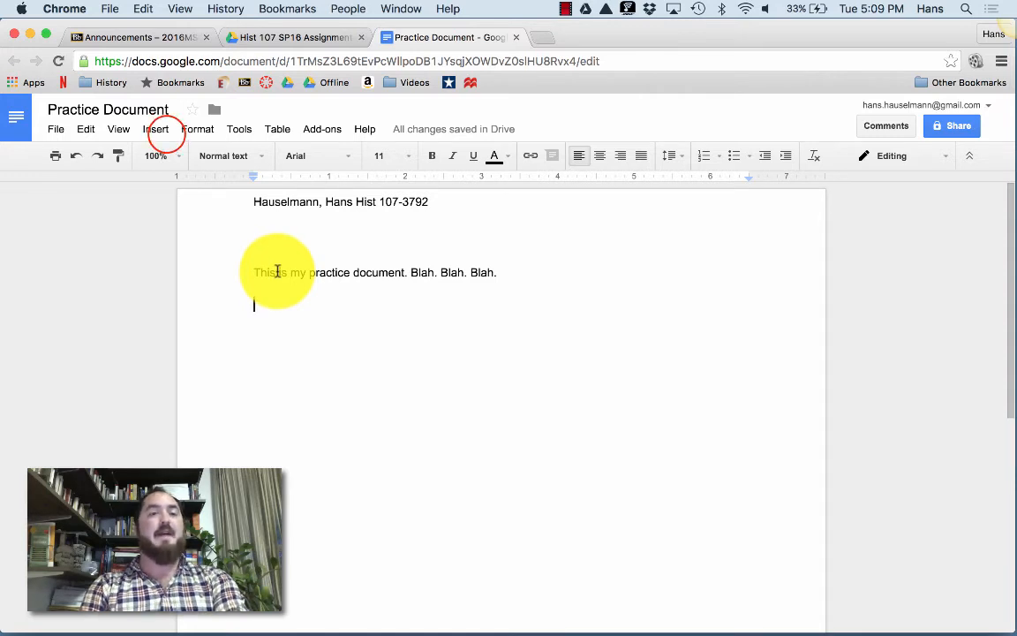
Open the footer and add page numbers at the bottom of every page.
click(157, 130)
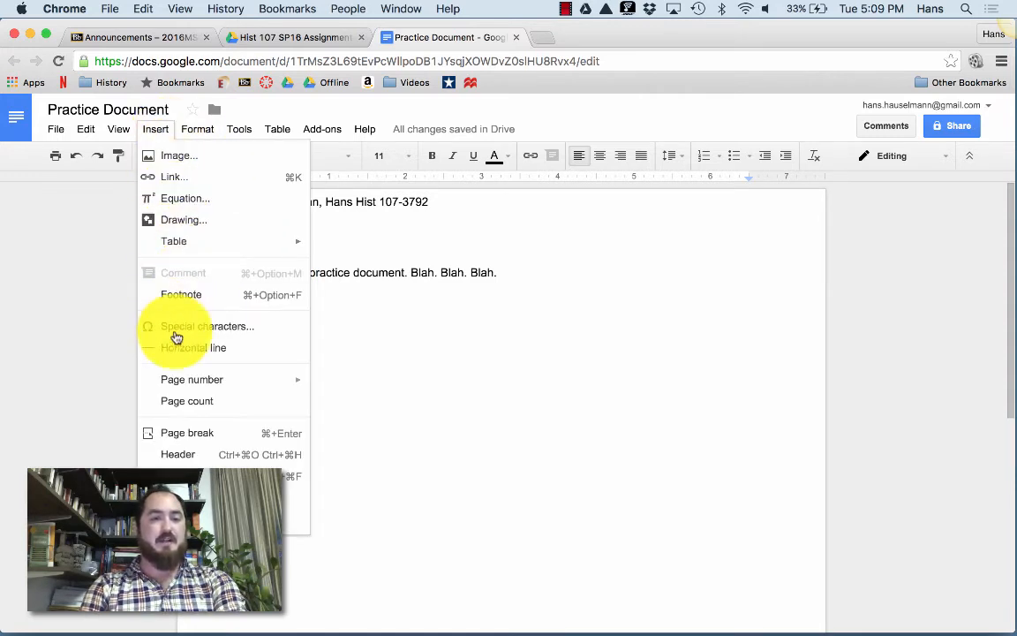
click(177, 456)
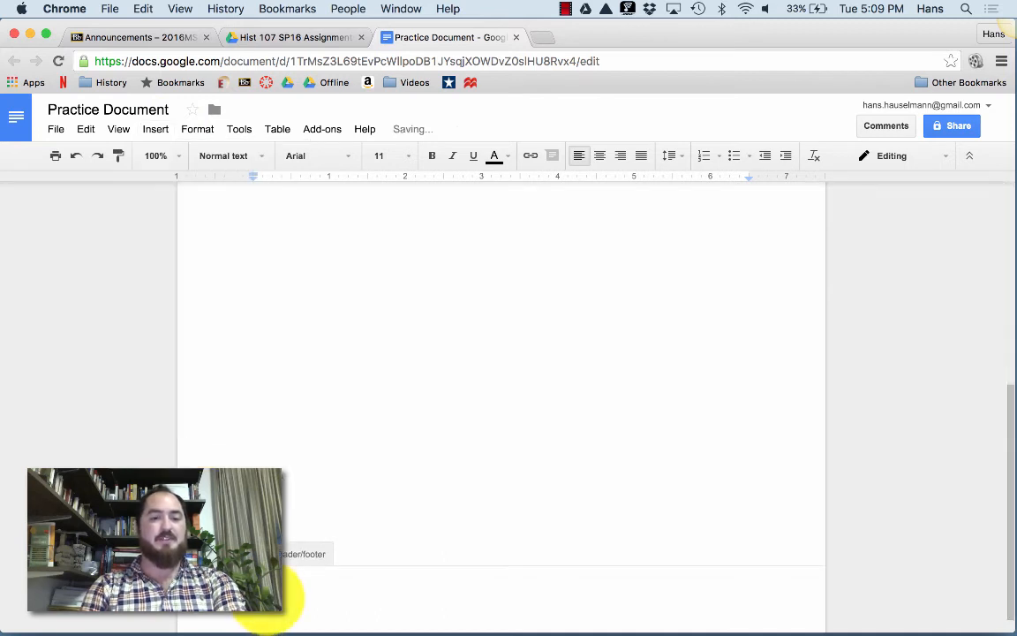
click(157, 131)
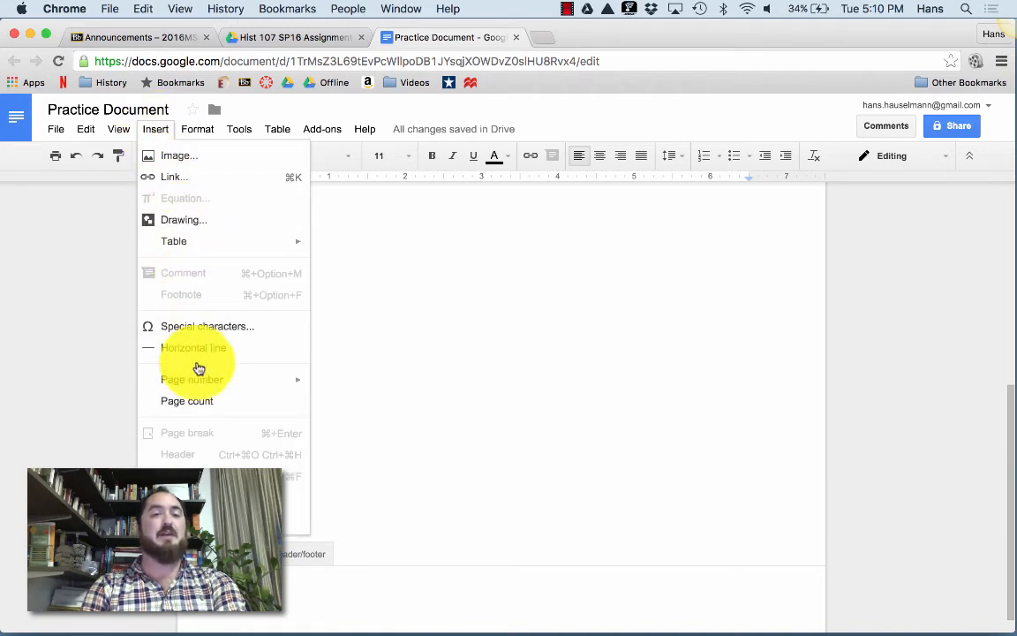
mouse_move(201, 380)
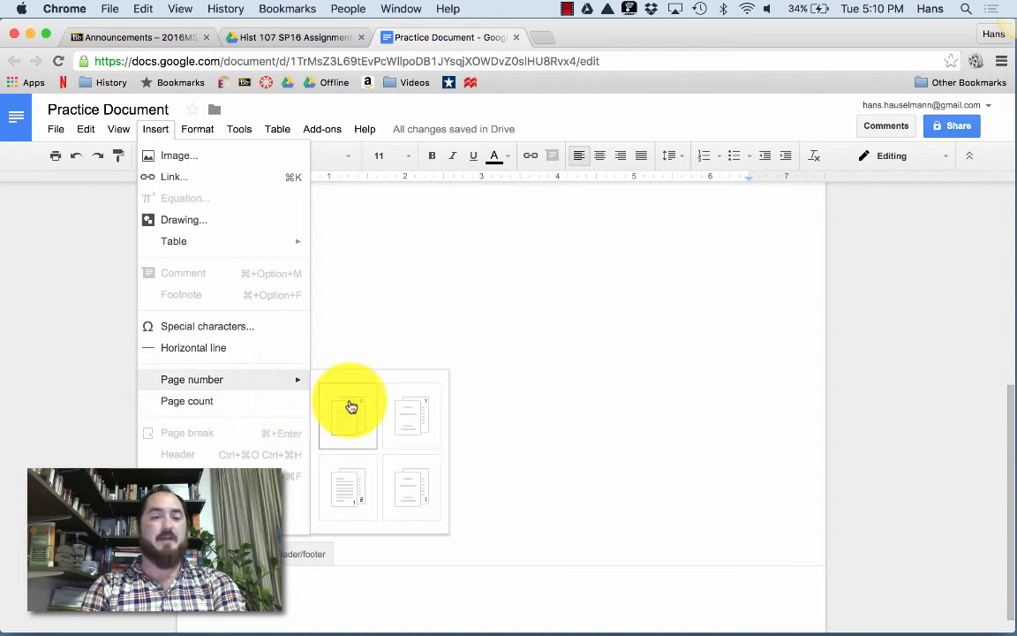
click(346, 504)
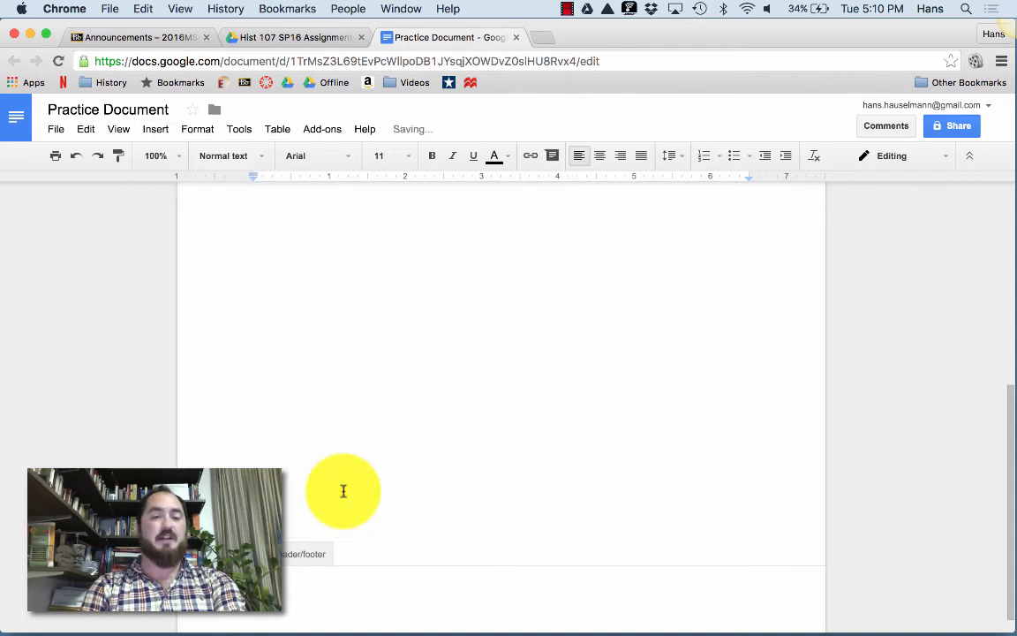
click(412, 519)
click(412, 519)
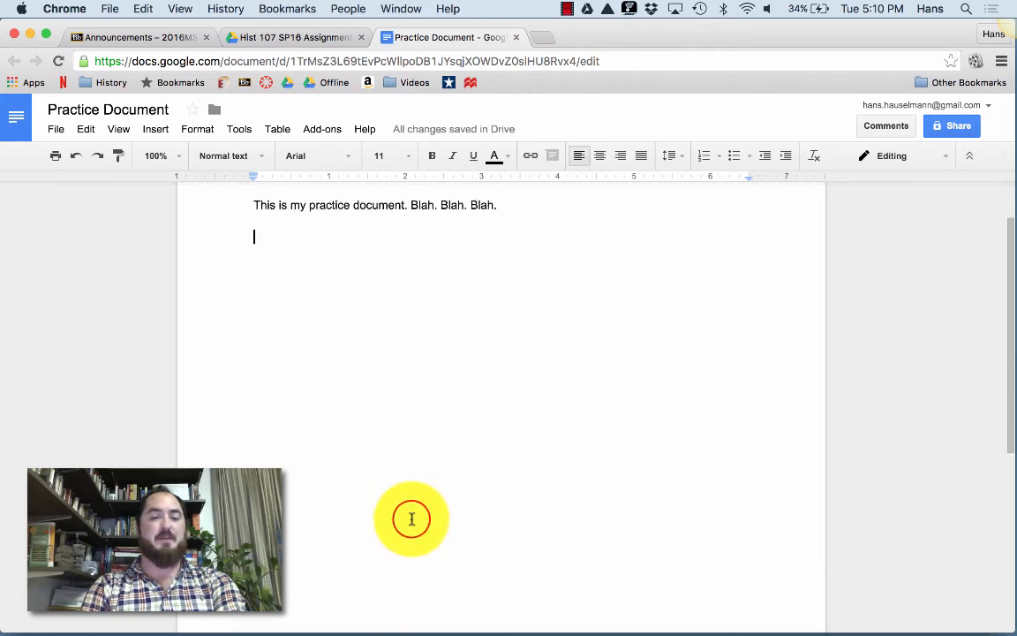
scroll(424, 448, down, 10)
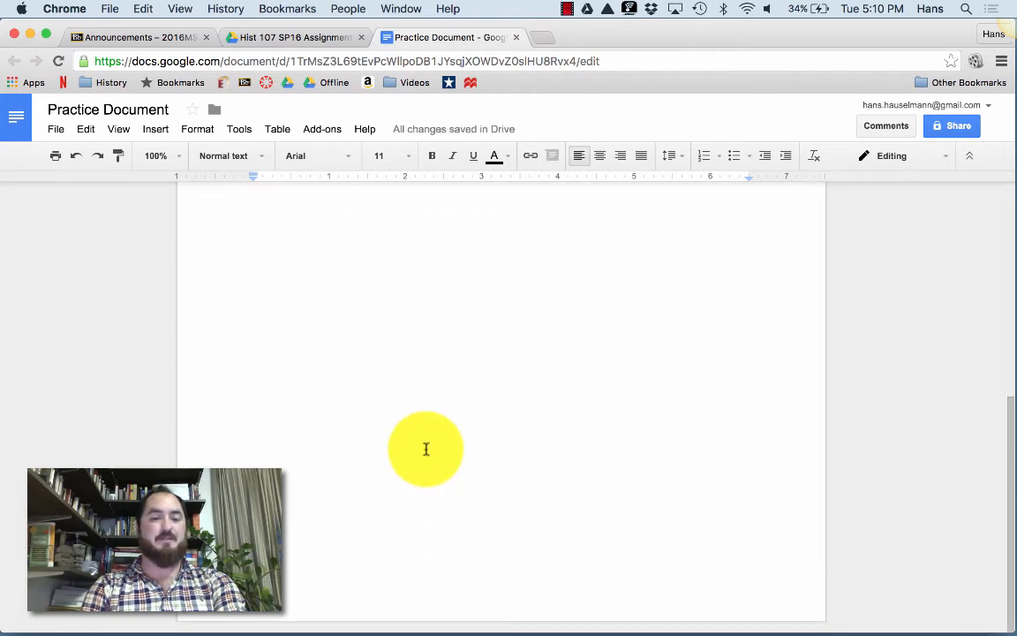
Re-apply bottom-right page numbers on every page and return to the body text.
click(155, 129)
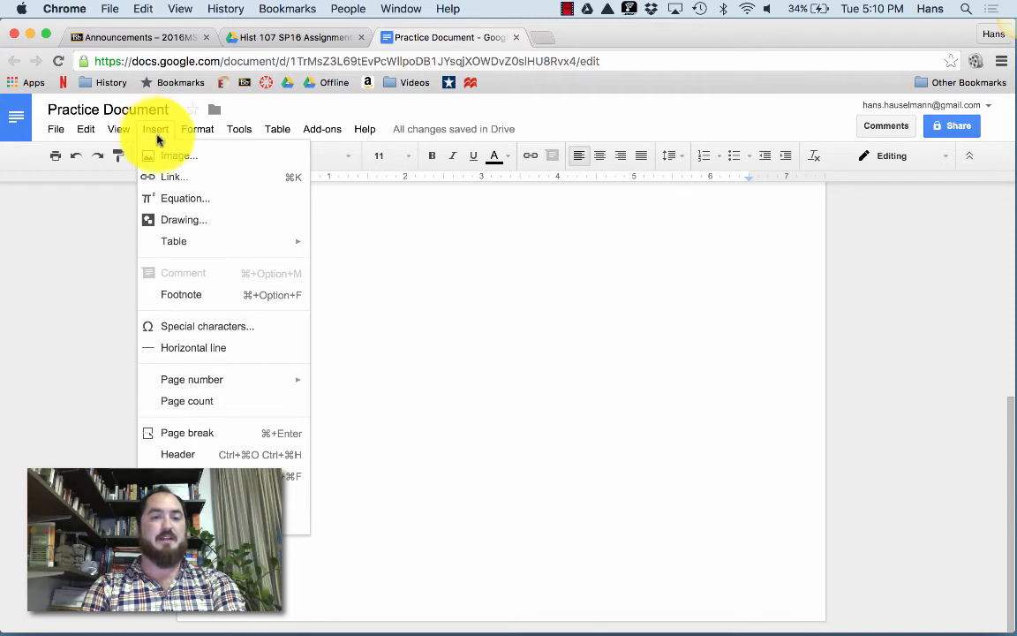
mouse_move(239, 379)
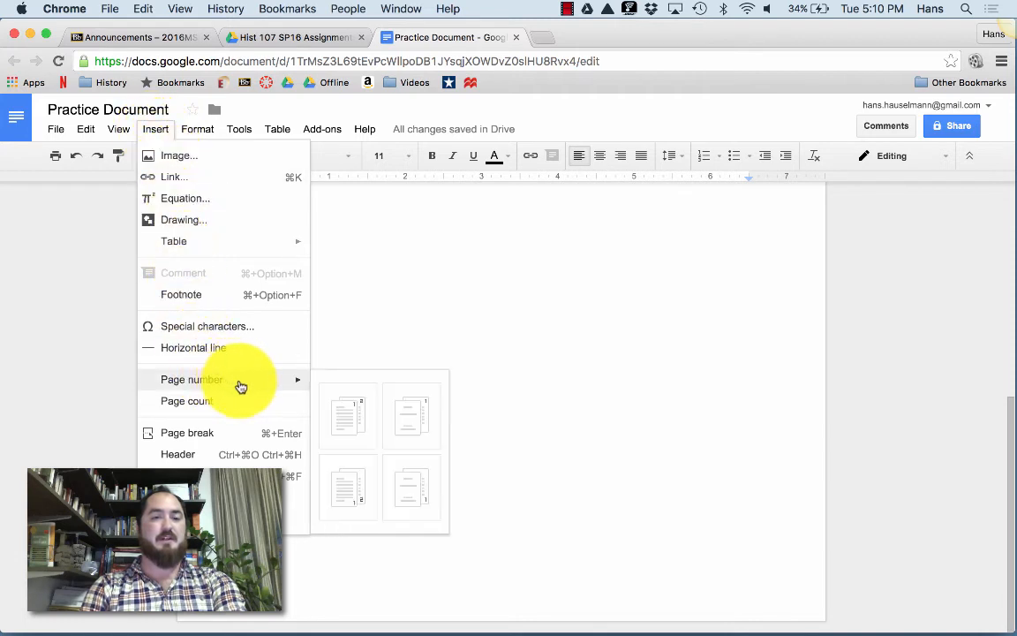
click(354, 488)
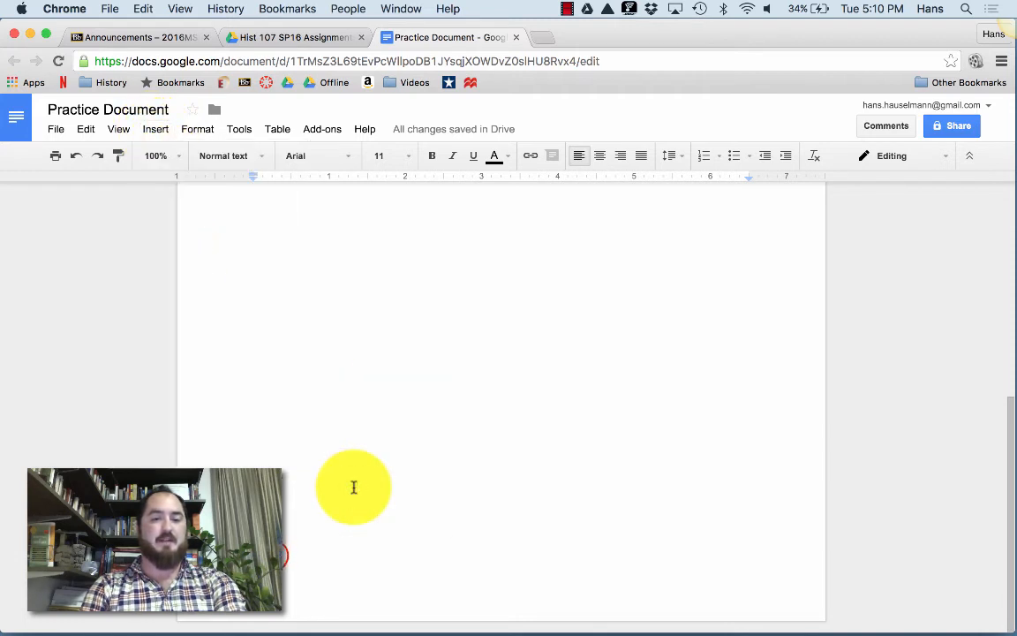
click(272, 340)
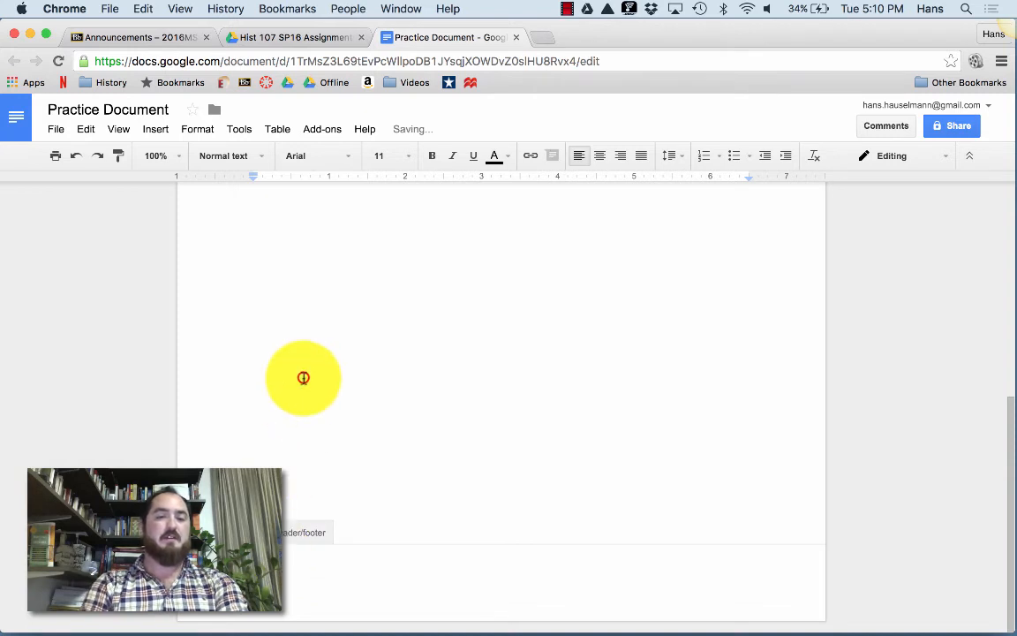
click(157, 130)
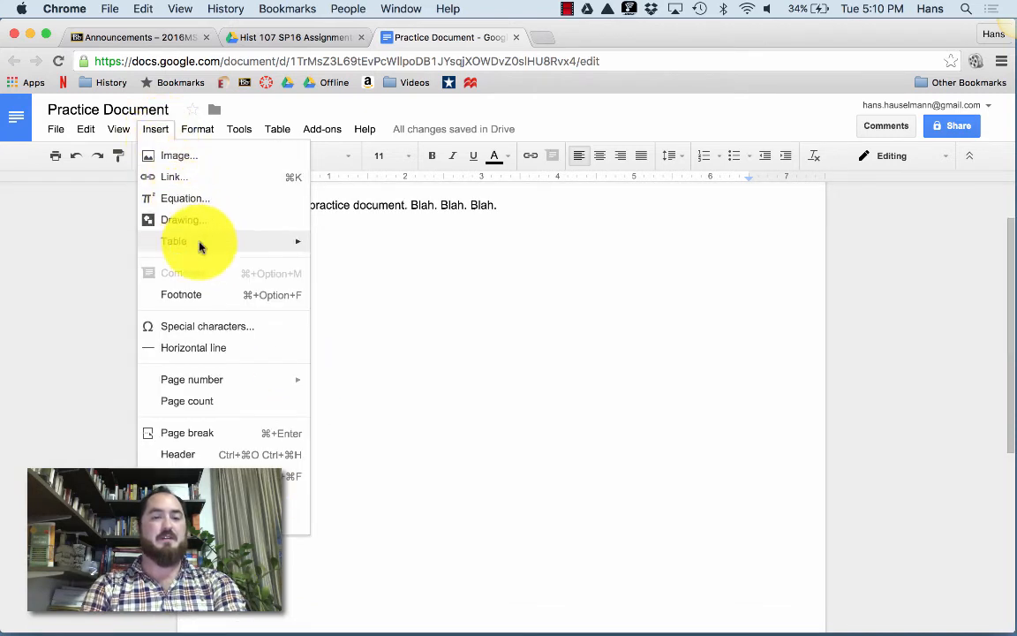
mouse_move(230, 385)
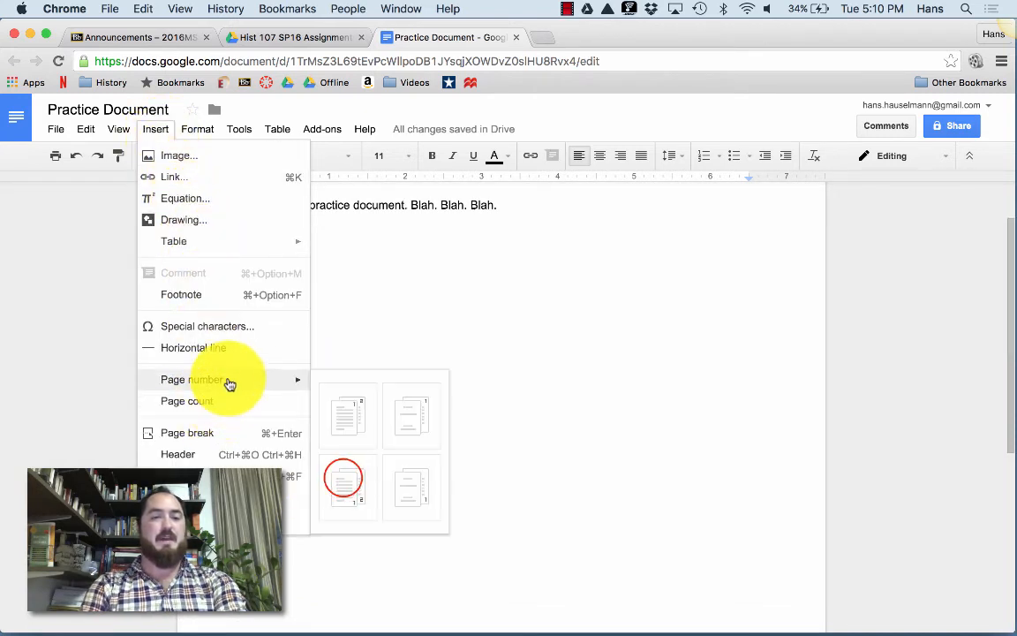
click(343, 478)
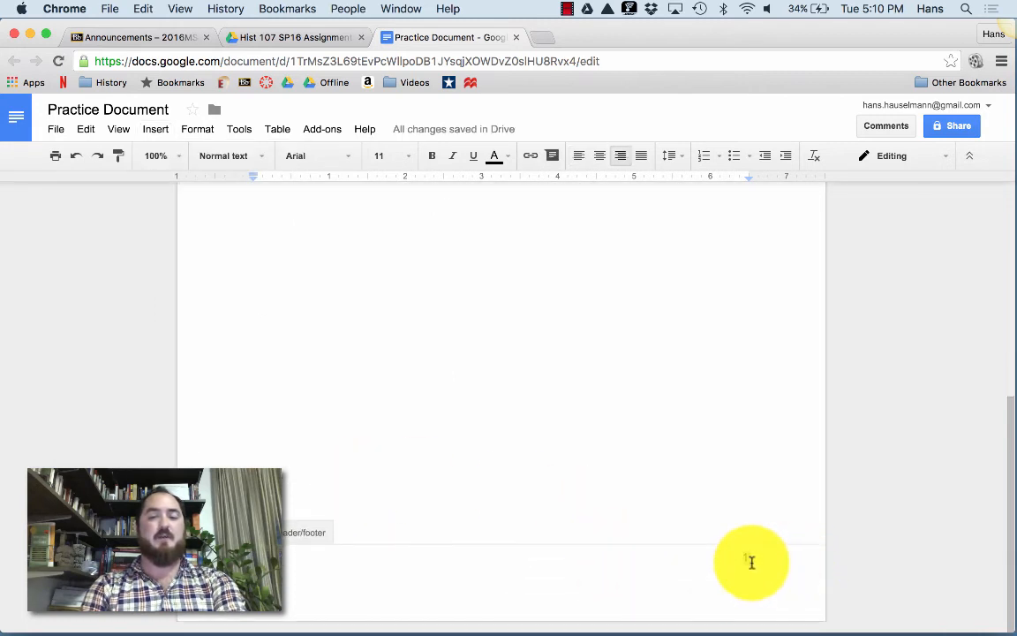
click(508, 365)
click(504, 365)
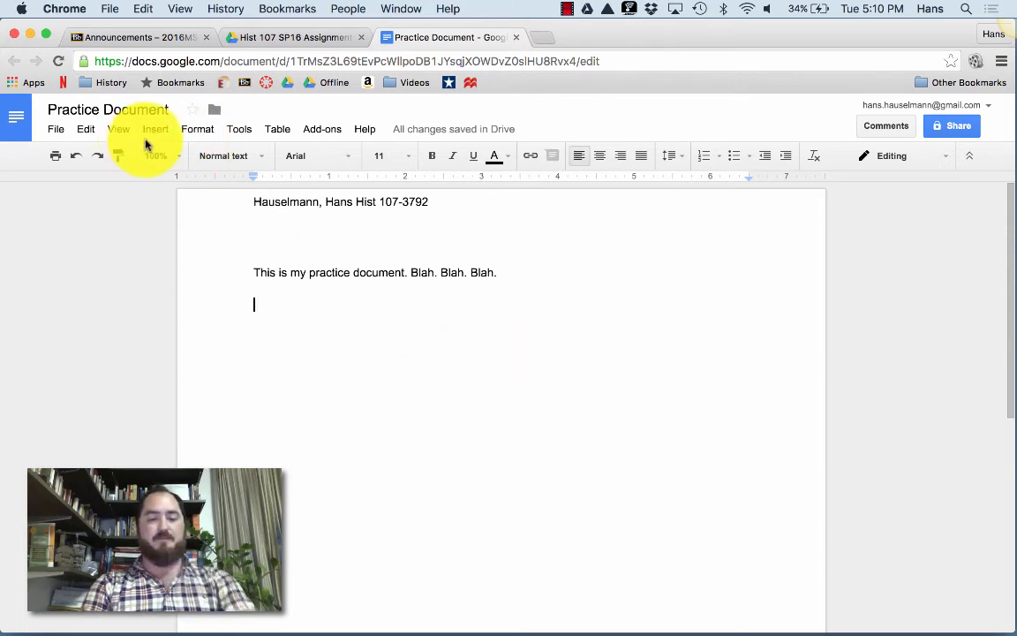
Insert two page breaks to show the header and page numbers repeating on new pages.
key(super+Return)
scroll(311, 360, down, 8)
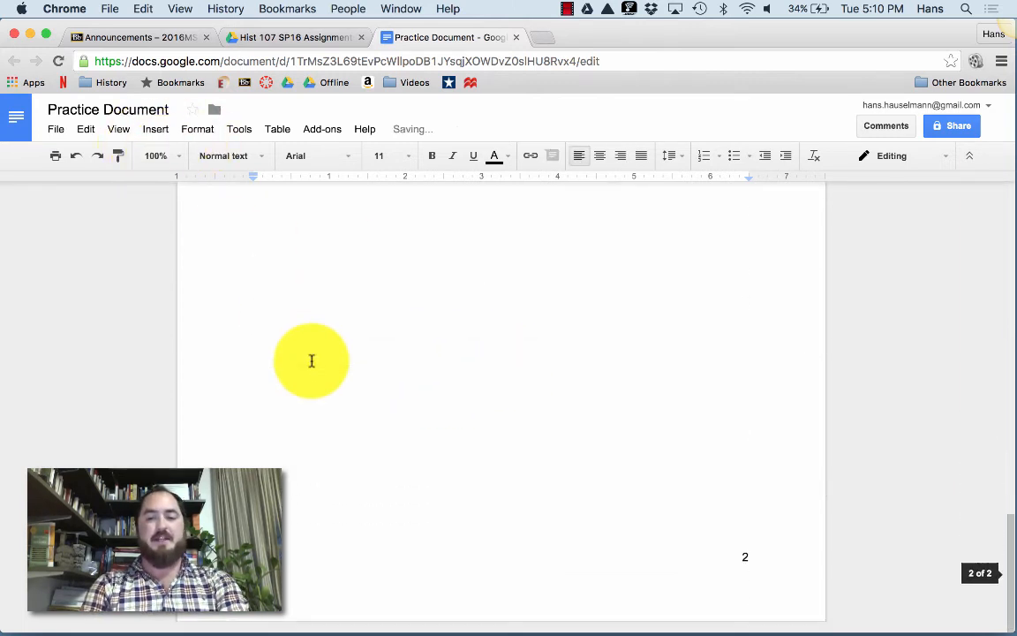
key(super+Return)
scroll(380, 486, down, 3)
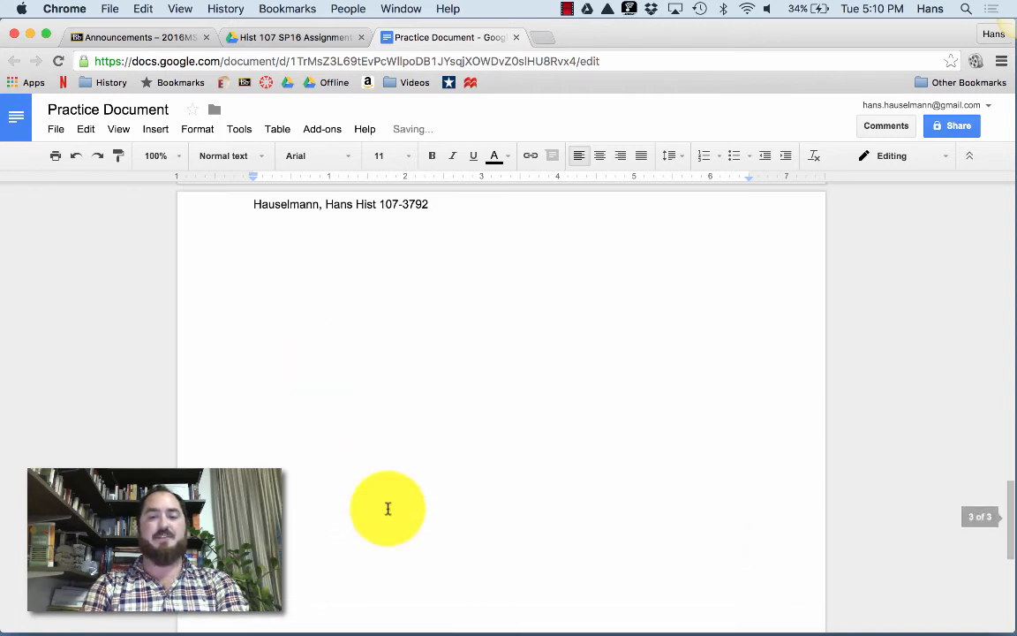
scroll(388, 509, down, 4)
scroll(387, 516, up, 5)
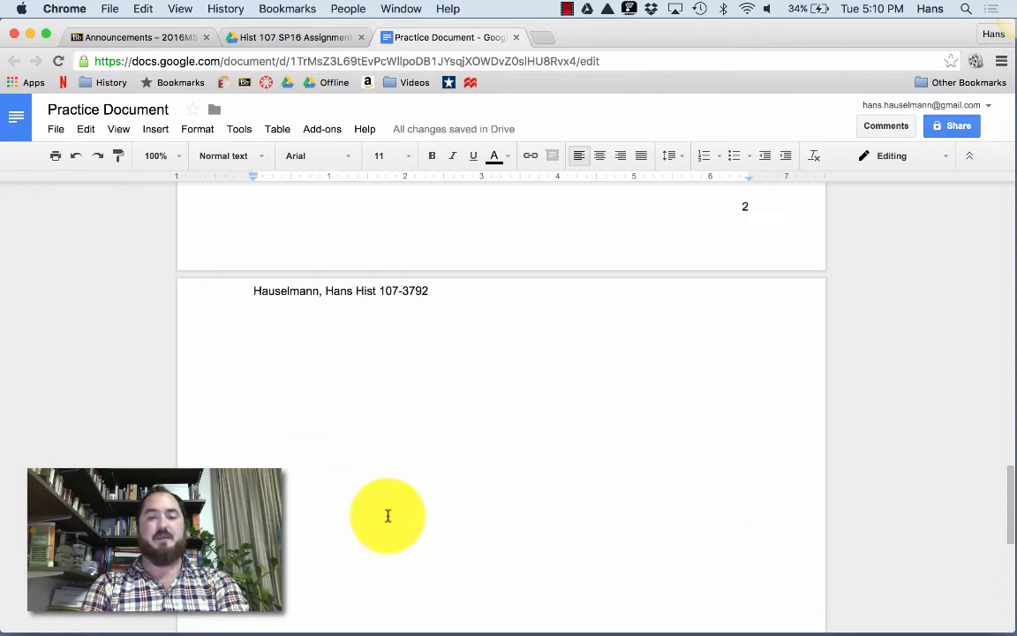
scroll(388, 516, up, 10)
scroll(388, 515, down, 18)
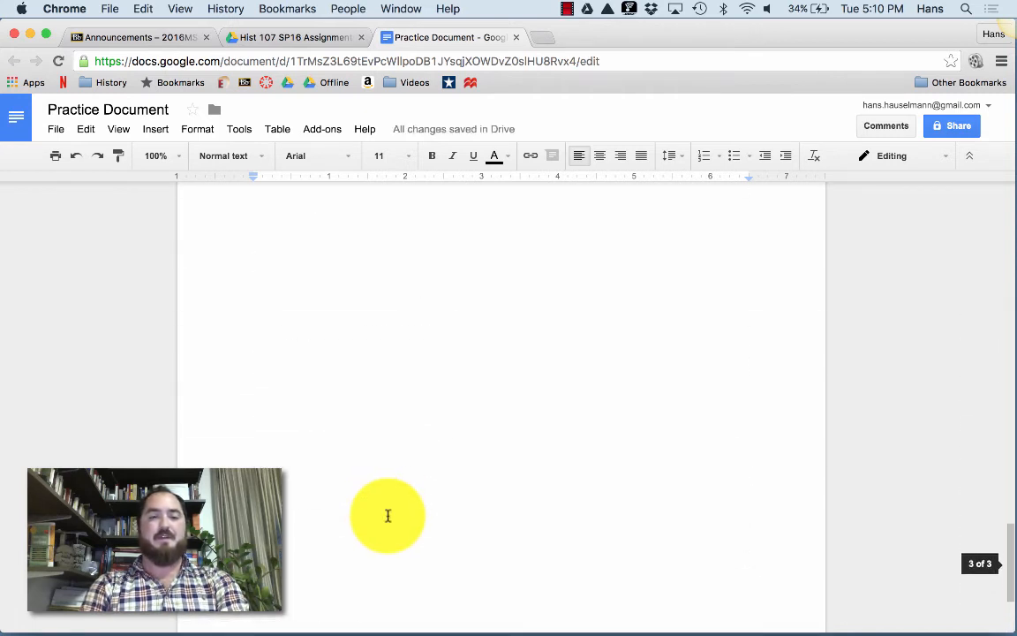
scroll(388, 516, up, 4)
Delete the page breaks so the document is a single page again.
key(BackSpace)
key(BackSpace)
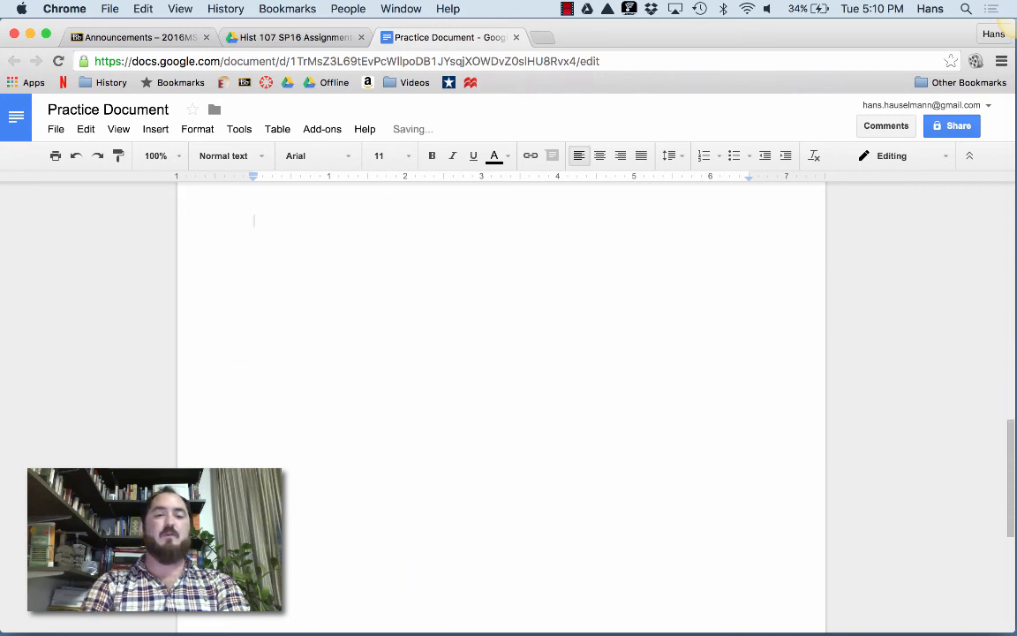
key(BackSpace)
scroll(383, 573, up, 2)
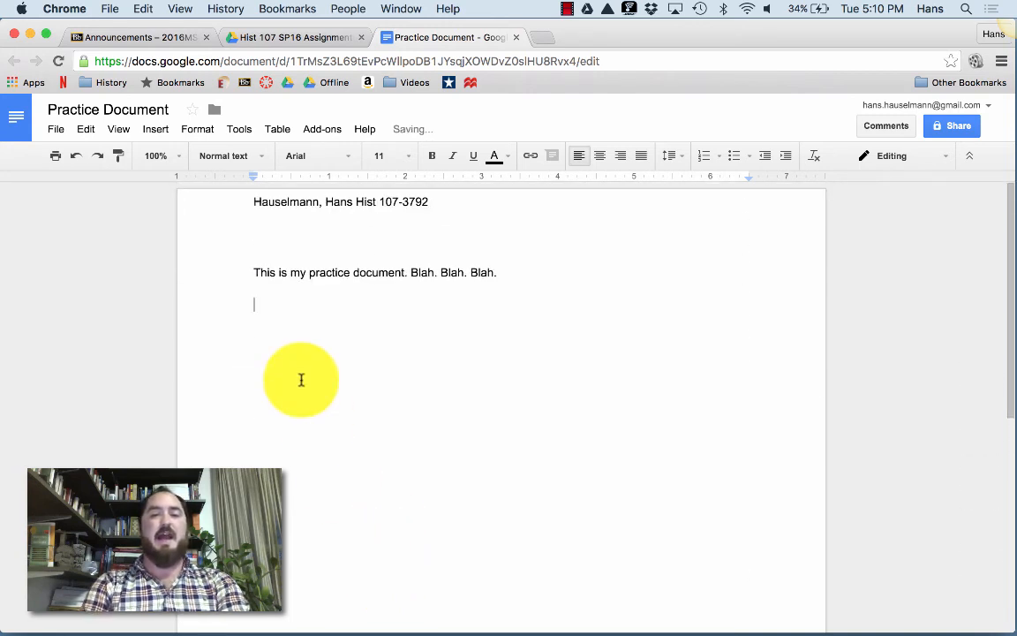
Check the name and course header line, then return to the body.
drag(254, 204, 356, 210)
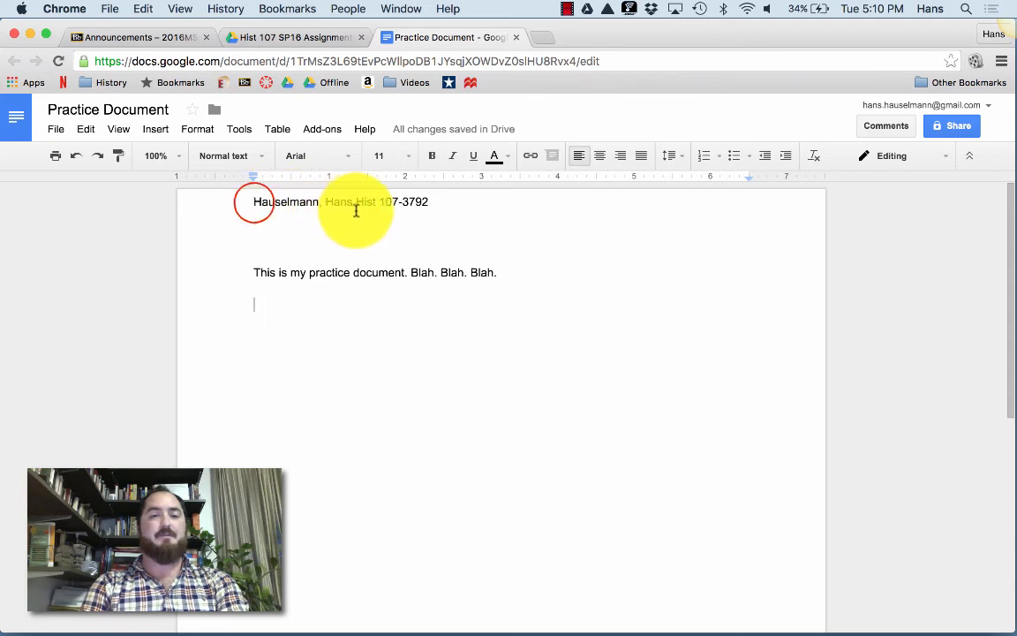
click(254, 202)
drag(254, 202, 428, 202)
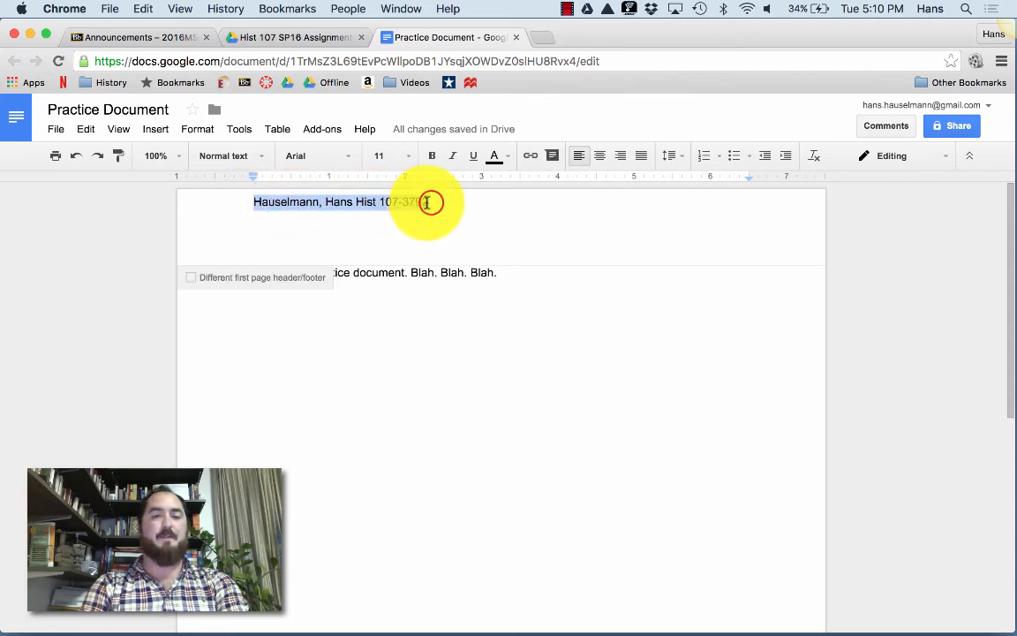
click(429, 202)
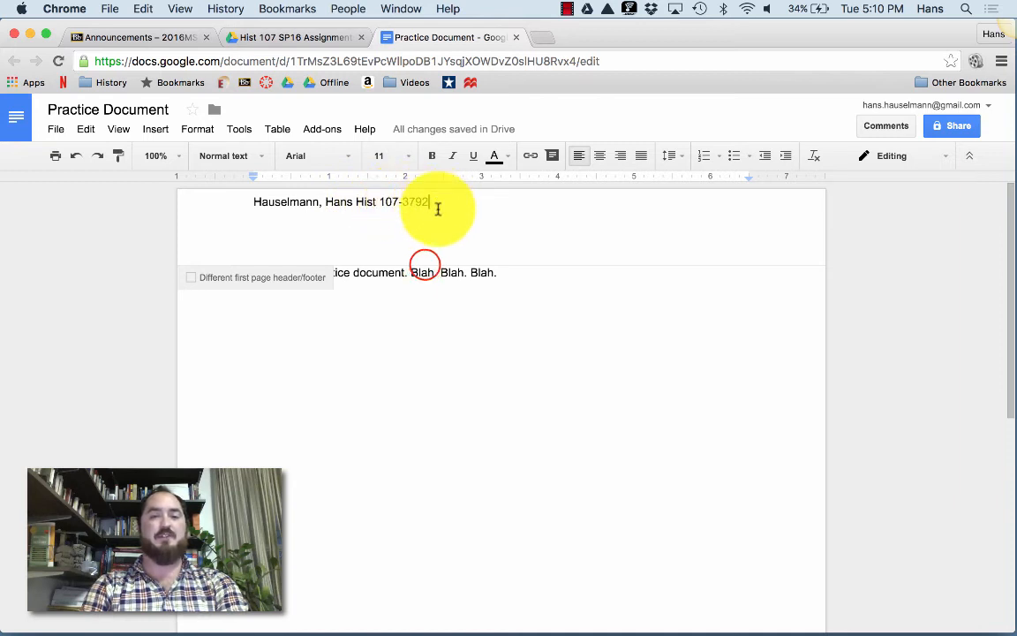
click(412, 272)
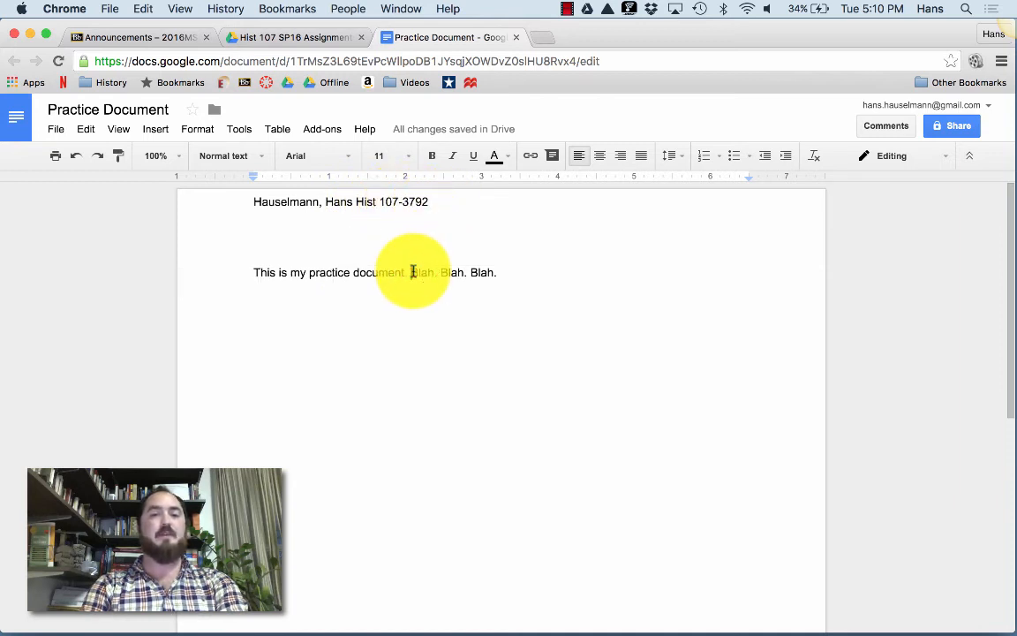
Type 'Four sentences of text.' on a new line above the practice sentence.
click(247, 271)
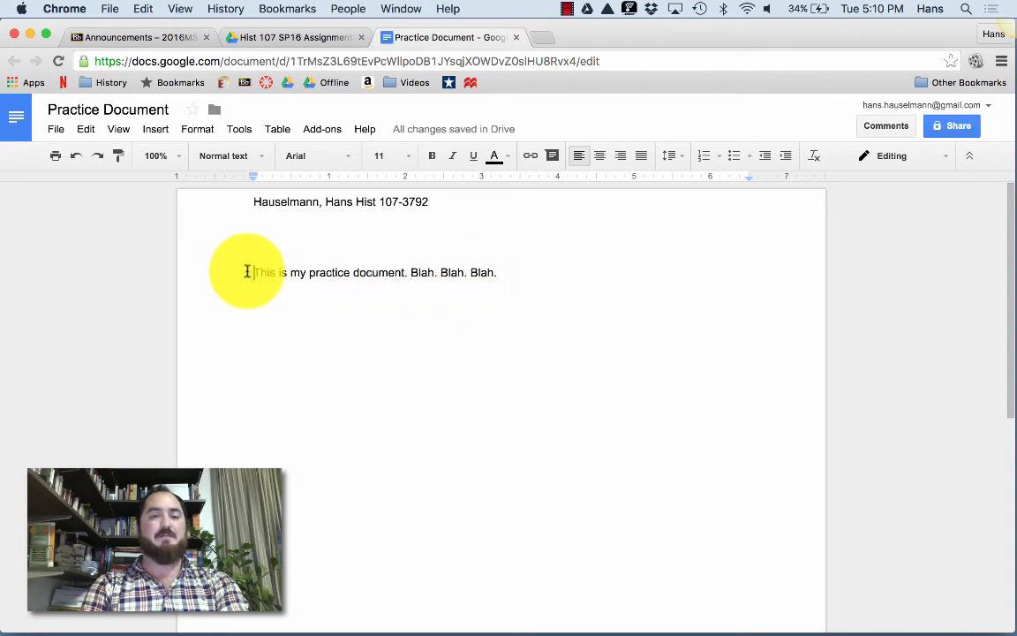
key(Return)
text(F)
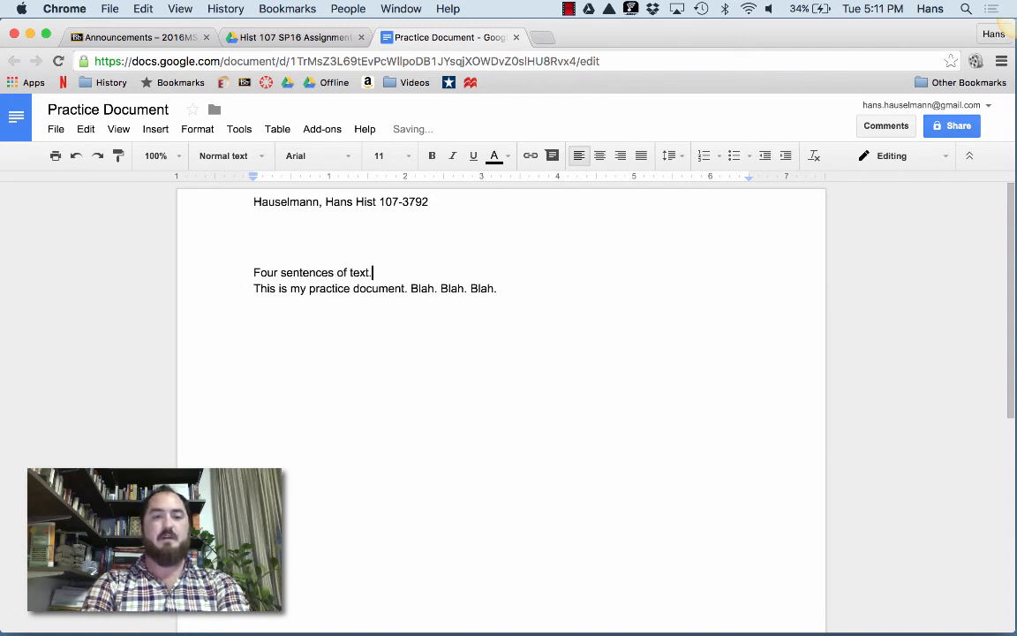
text(our sentences of text.)
scroll(295, 353, down, 5)
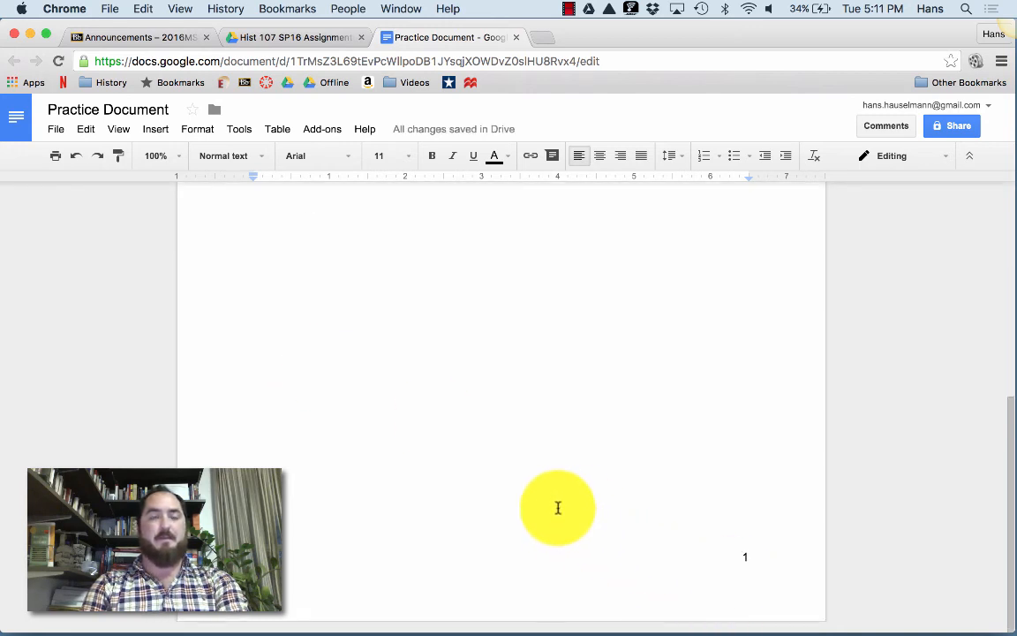
scroll(519, 426, up, 5)
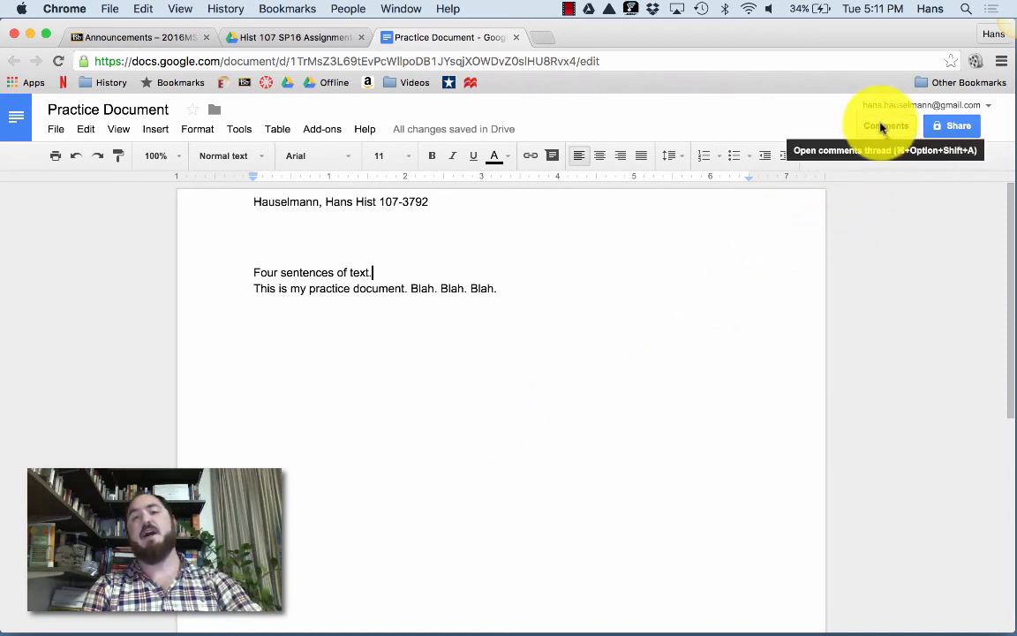
Turn on link sharing as 'Anyone with the link can comment' and copy the document link.
click(943, 127)
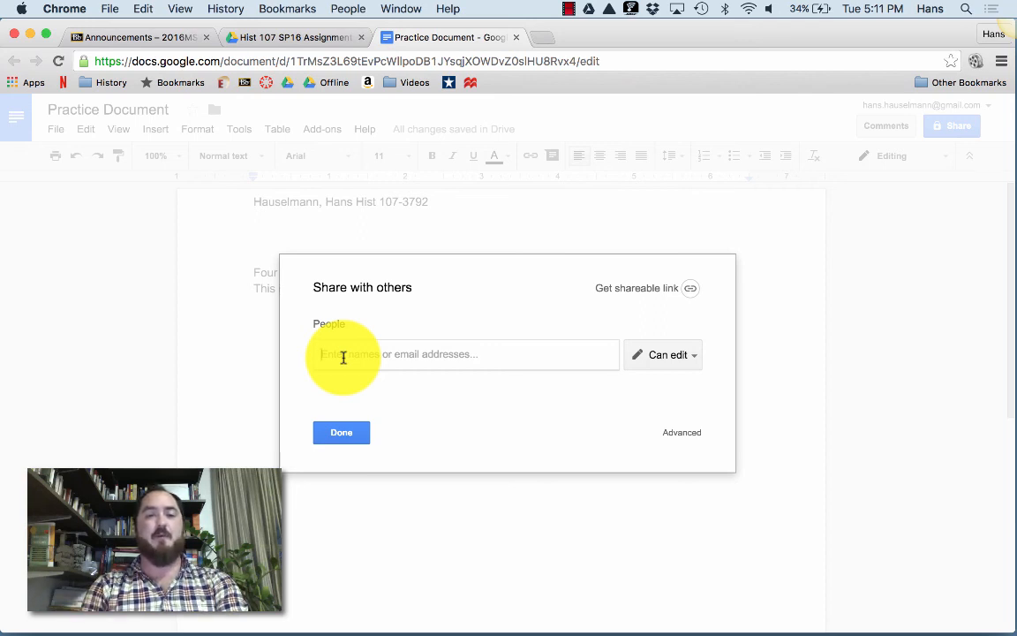
click(634, 290)
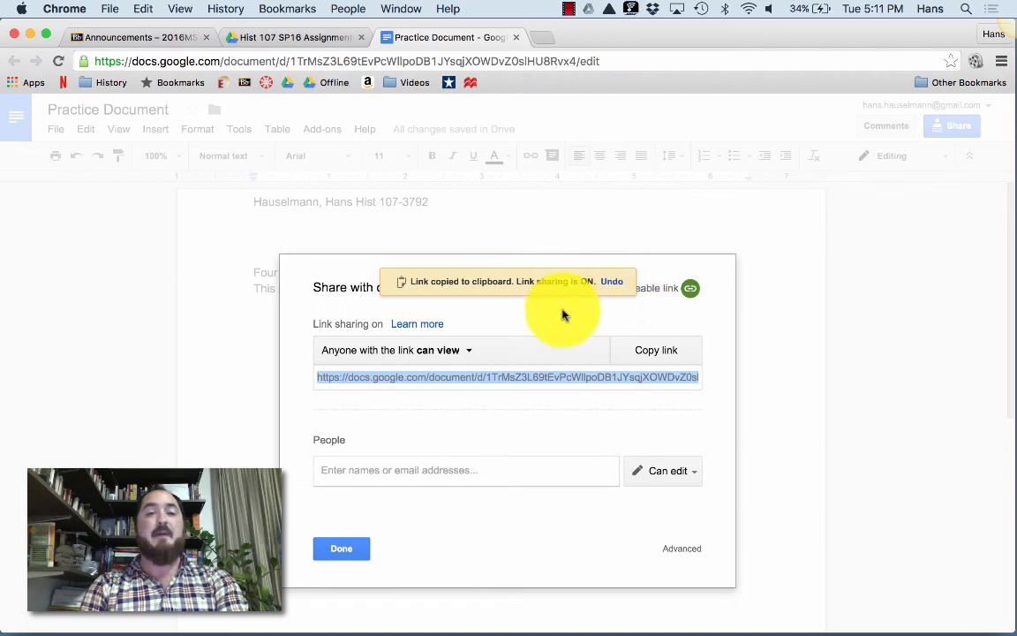
click(453, 351)
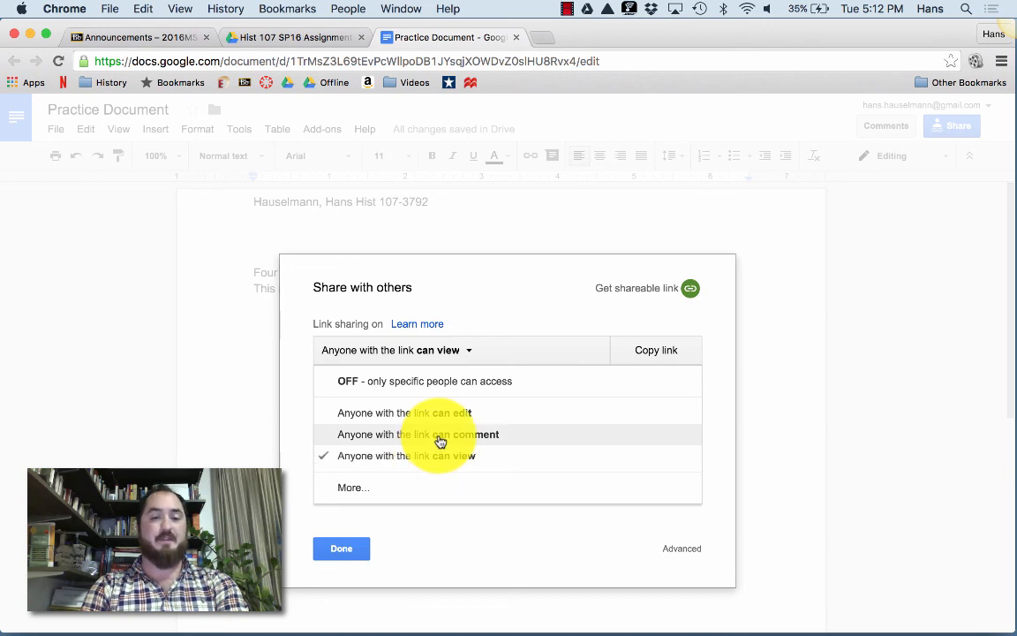
click(440, 434)
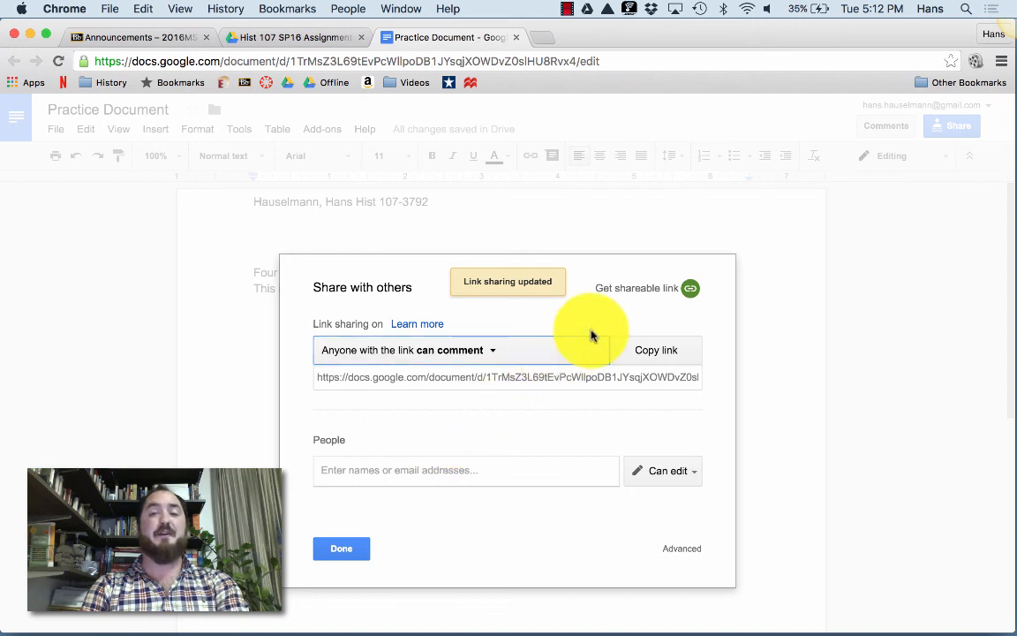
click(523, 378)
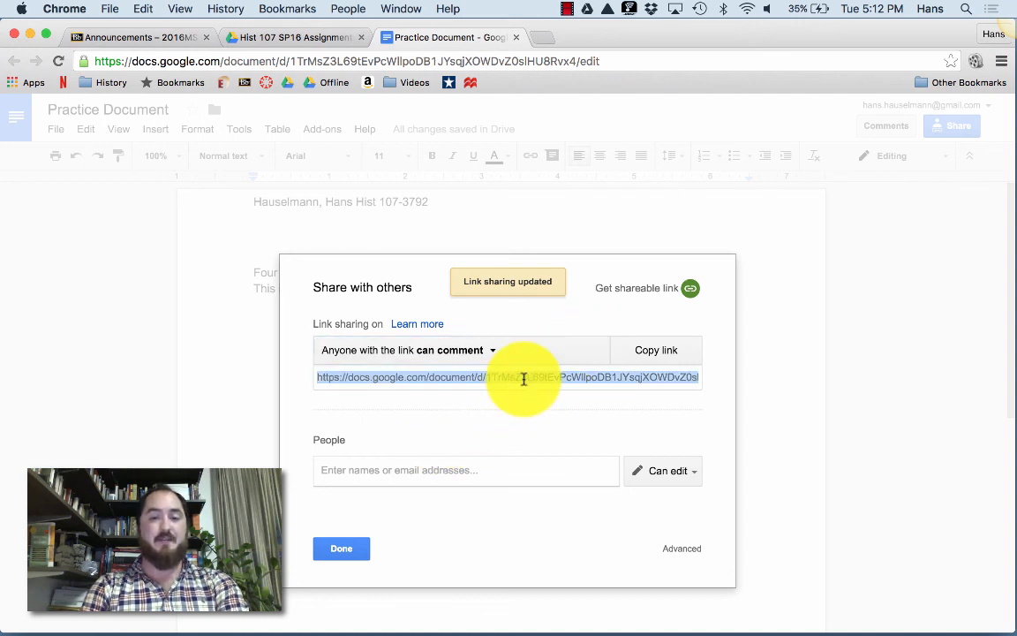
click(663, 350)
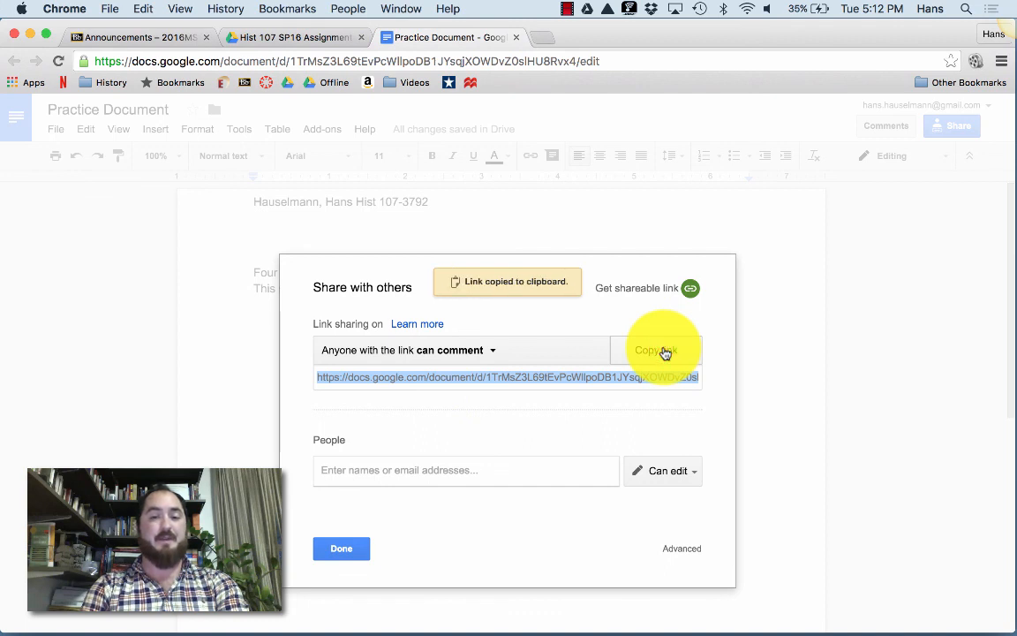
click(346, 550)
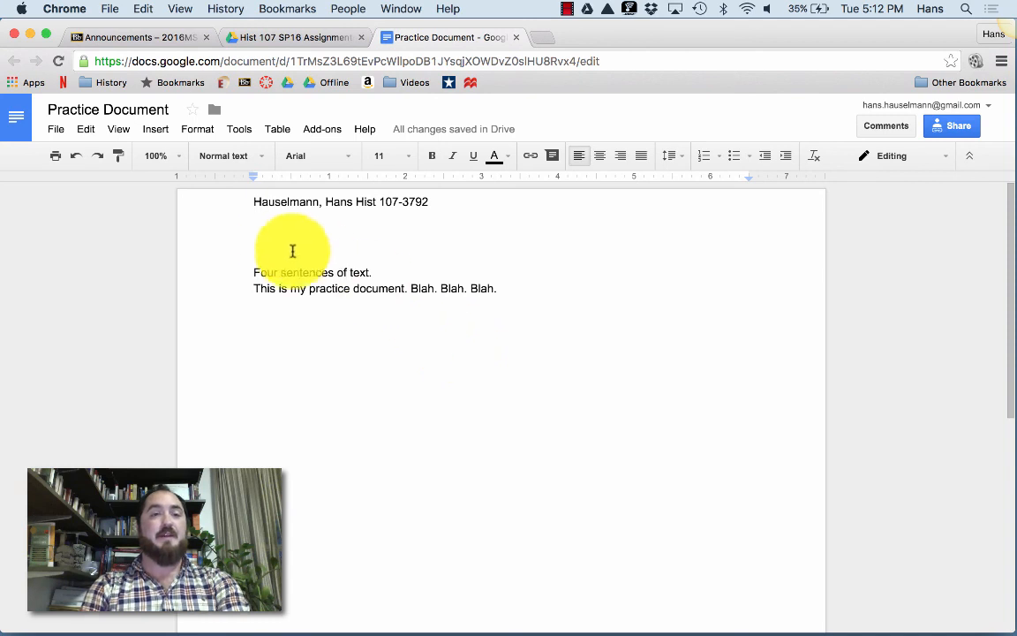
Close the Practice Document tab to return to the Hist 107 SP16 Assignments folder.
click(518, 37)
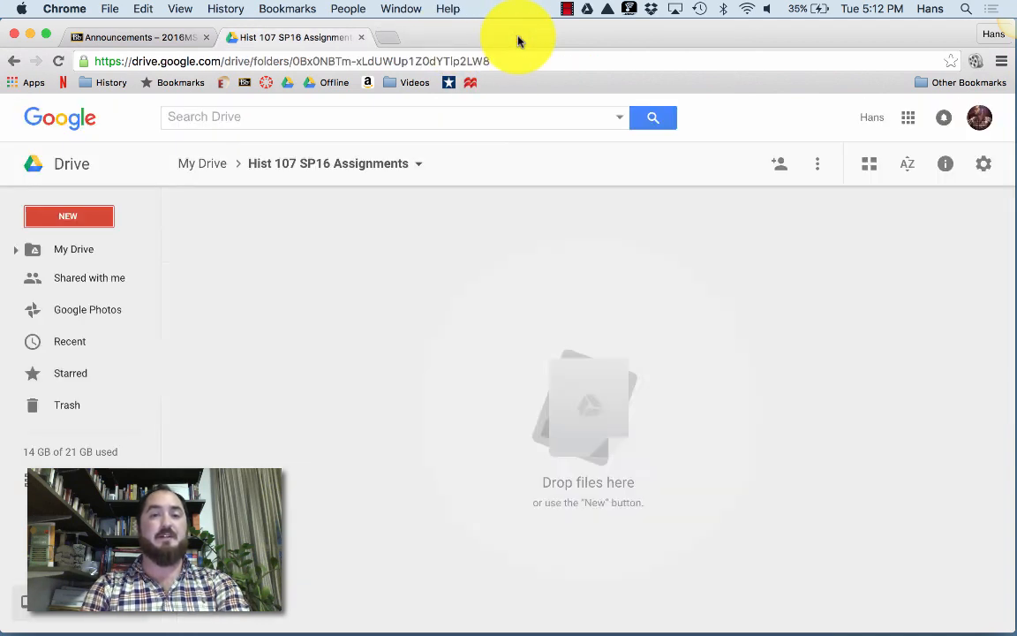
click(518, 37)
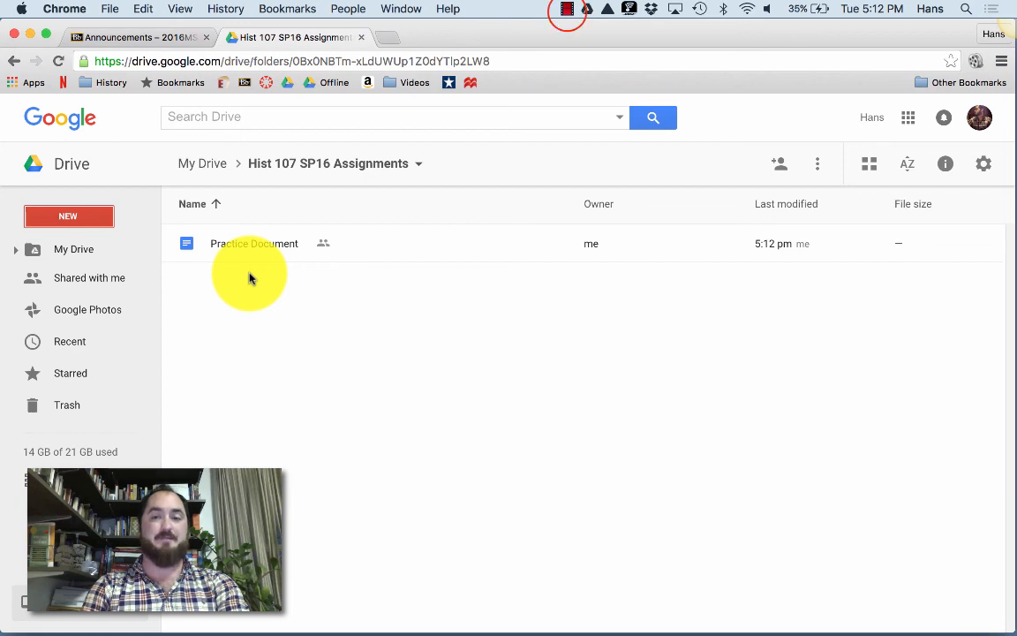
click(567, 9)
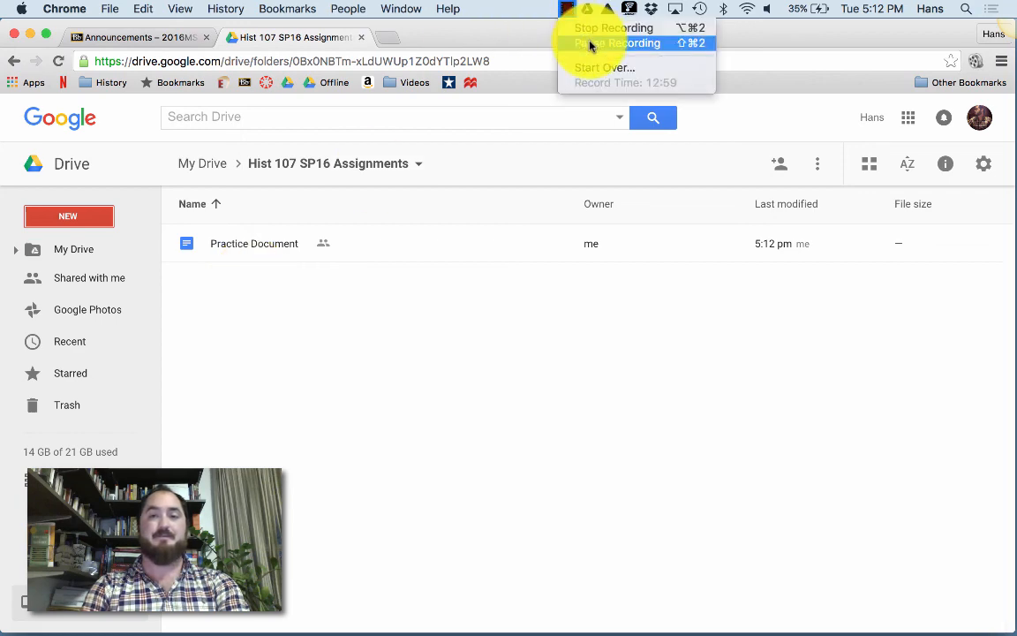